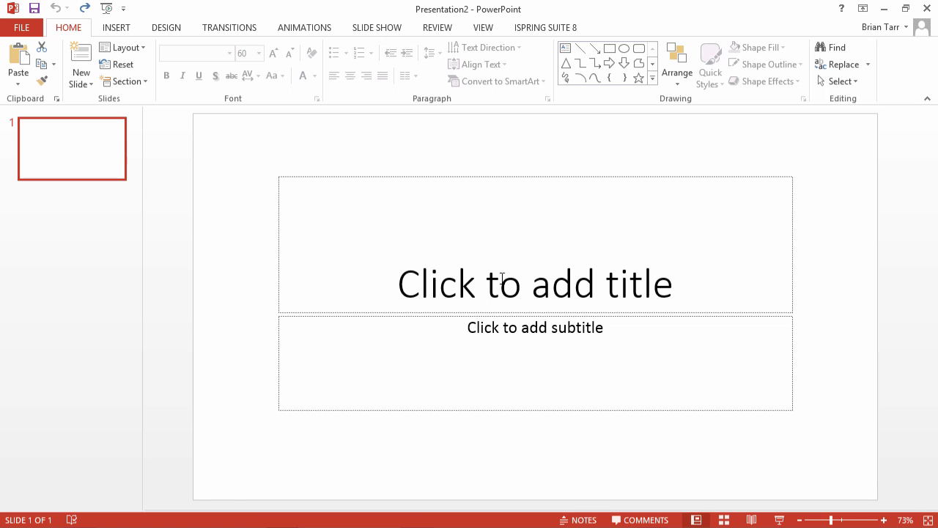
# - Title the opening slide "Mt. Everest Quiz"
pyautogui.click(540, 289)
pyautogui.write('M')
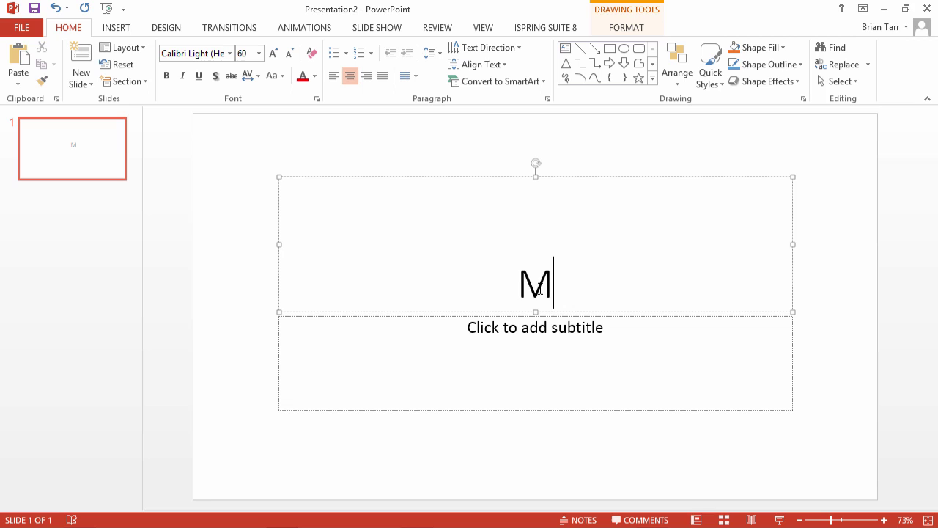
pyautogui.write('t. Everest')
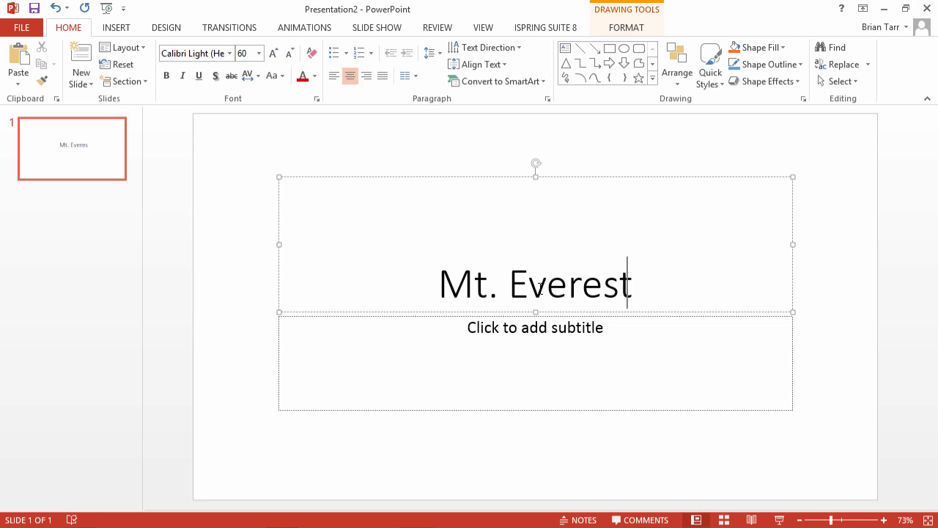
pyautogui.write(' Quiz')
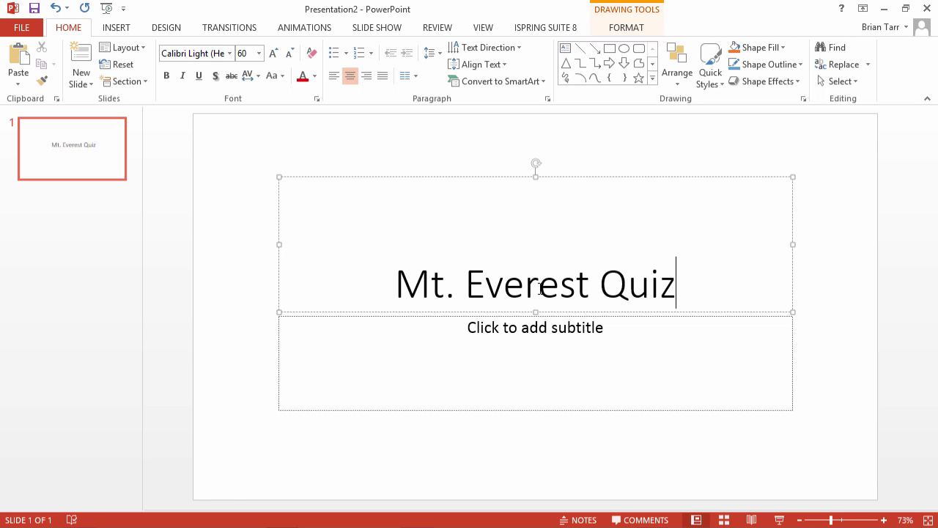
# - Add the subtitle "Thousands of people are dreaming to conquer Everest, but before even thinking about doing it, there’s so much to learn about the mountain!"
pyautogui.click(540, 334)
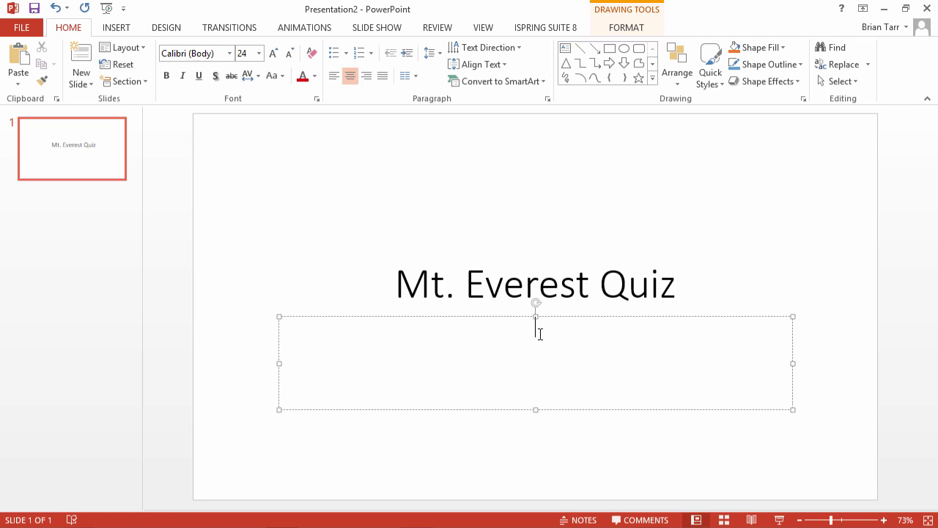
pyautogui.write('Thousands of people are dreaming to conquer Everest, but before even thinking about doing it, there’s so much to learn about the mountain!')
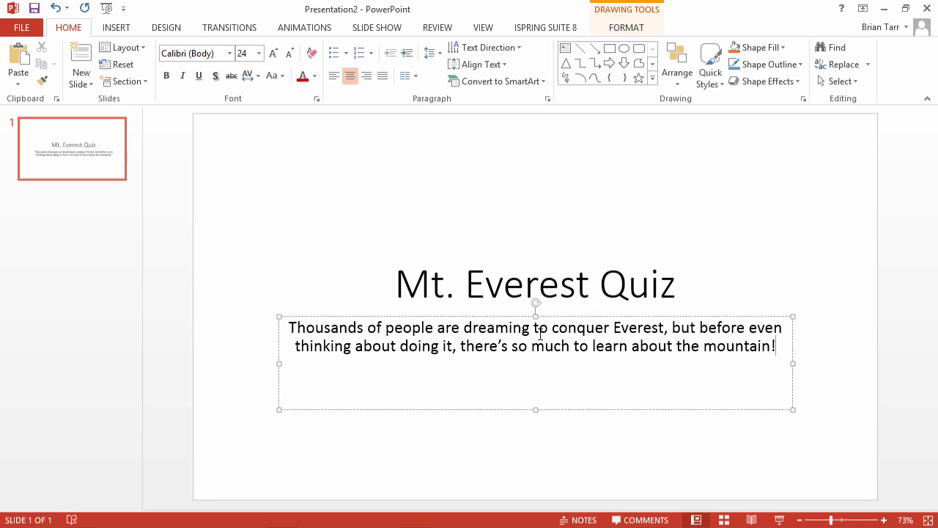
# - Insert the image1 picture from the Mt-Everest-Quiz folder on the title slide and send it to the back
pyautogui.click(119, 32)
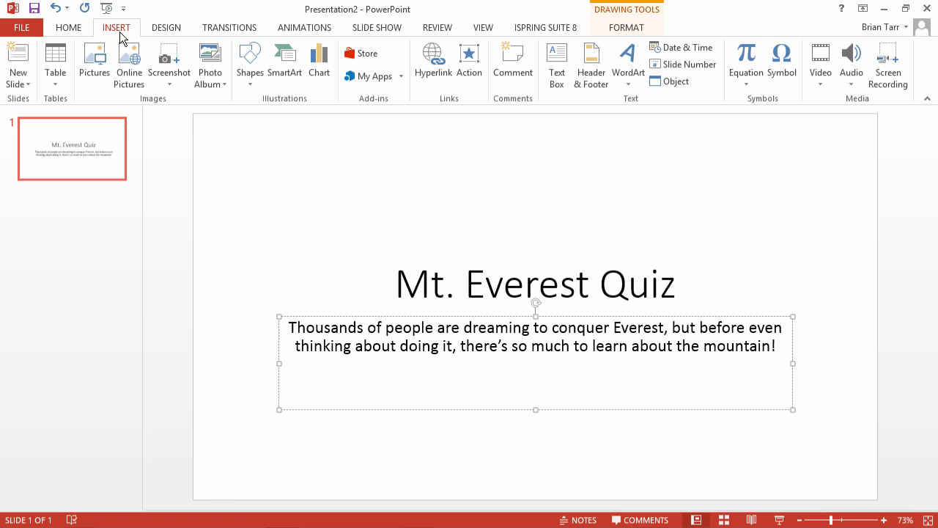
pyautogui.click(96, 75)
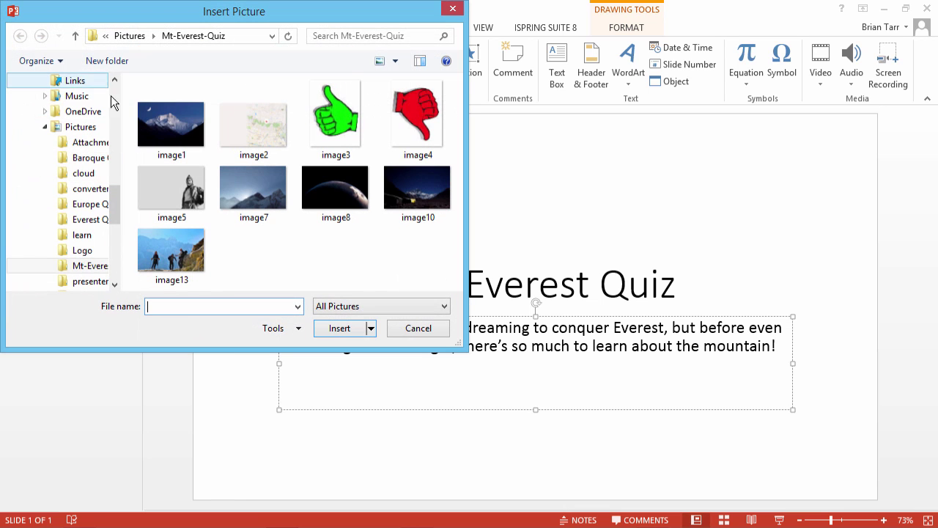
pyautogui.doubleClick(181, 146)
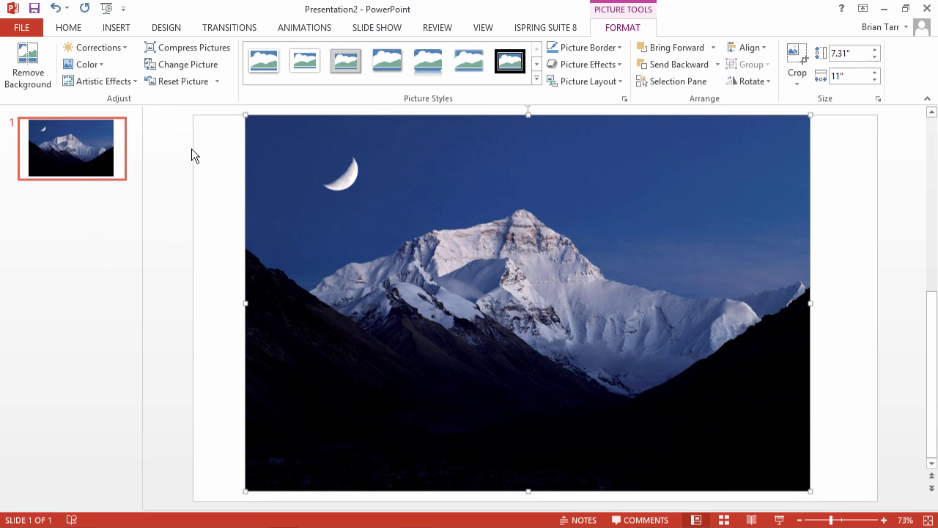
pyautogui.rightClick(374, 211)
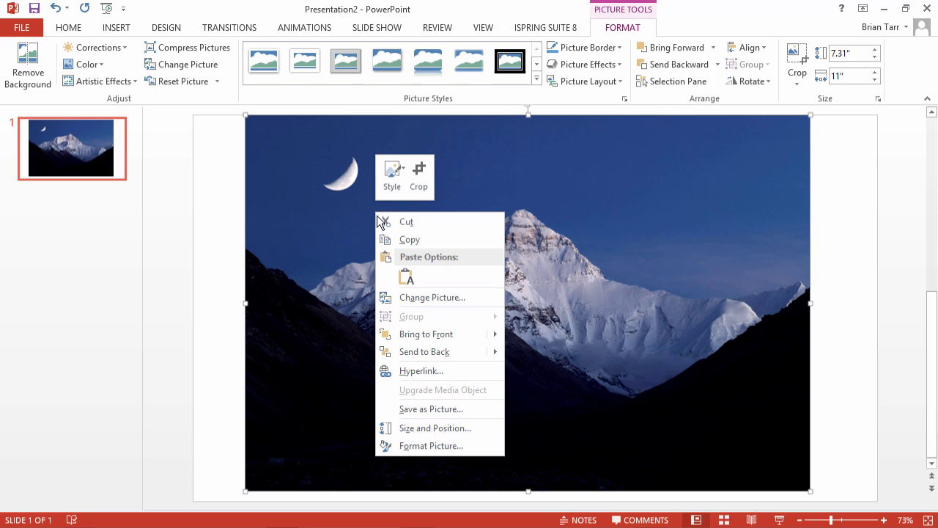
pyautogui.click(441, 351)
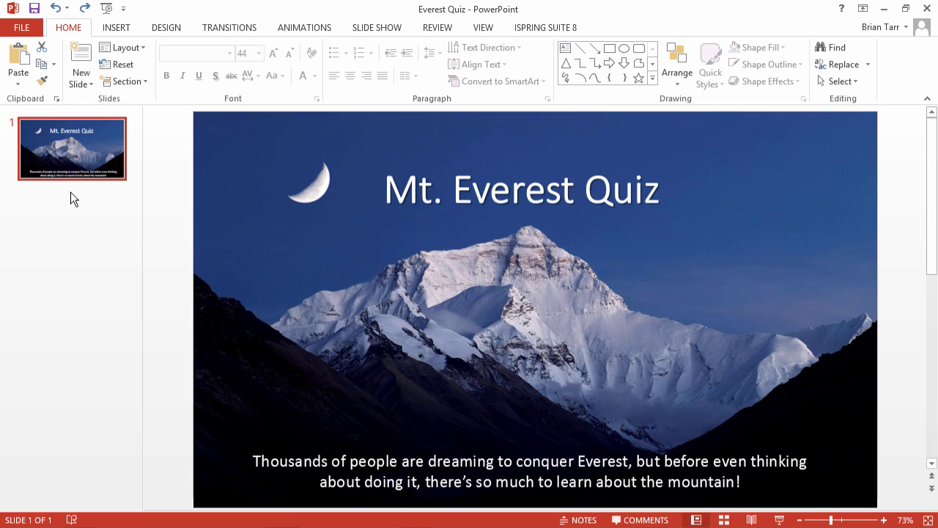
# - Add a second slide titled "Everest’s summit point is located on the international border between these two countries:"
pyautogui.click(70, 192)
pyautogui.rightClick(71, 192)
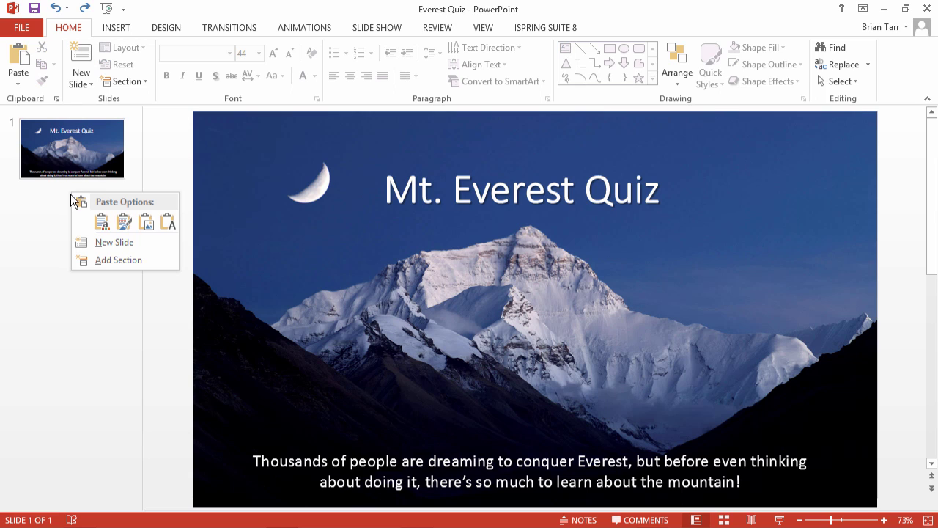
pyautogui.click(105, 246)
pyautogui.click(373, 184)
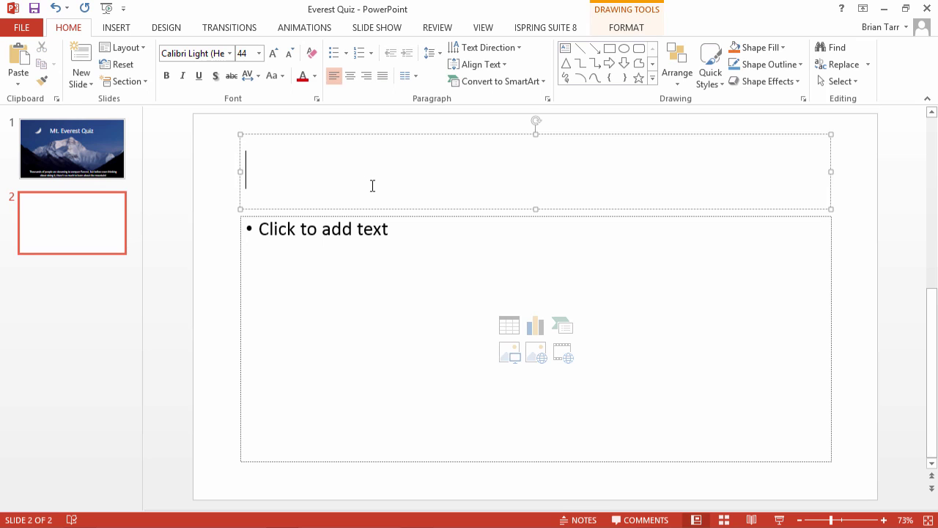
pyautogui.write('Everest’s summit point is located on the international border between these two countries:')
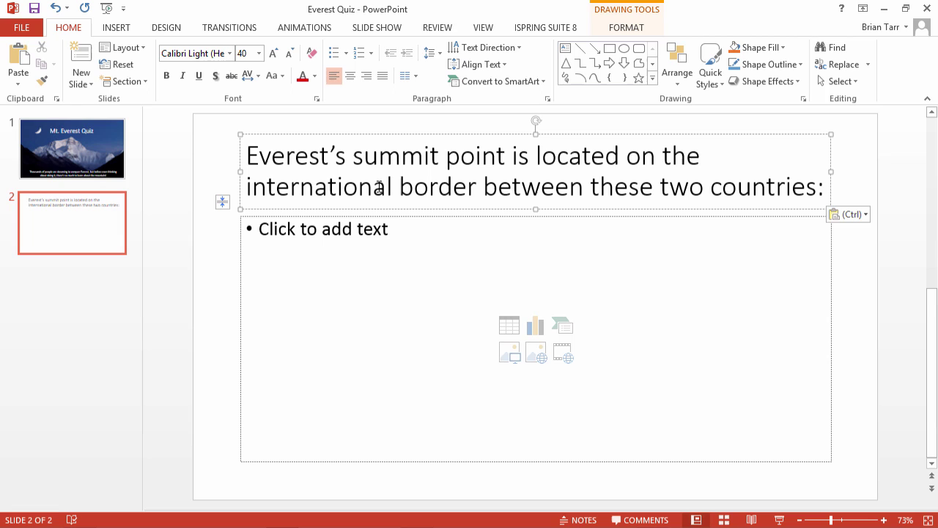
# - Insert the image2 map picture into the content placeholder of slide 2
pyautogui.click(508, 356)
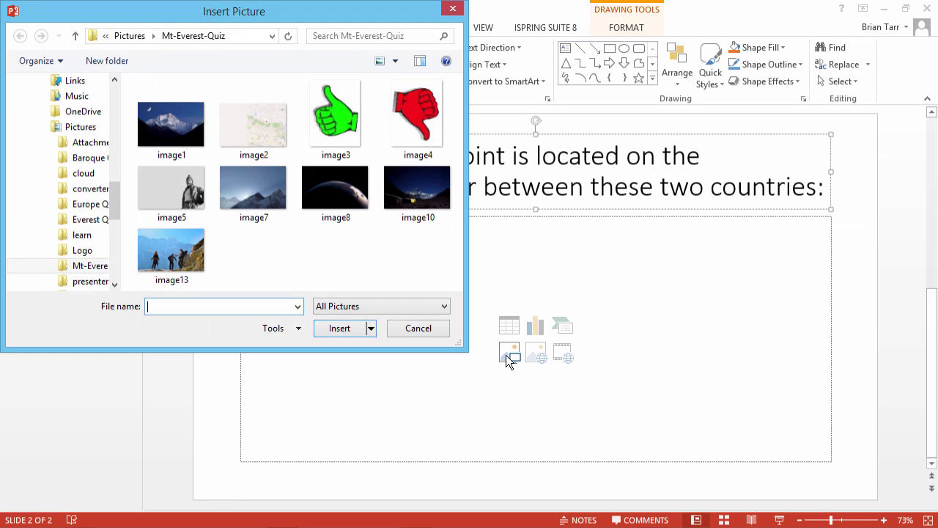
pyautogui.doubleClick(255, 135)
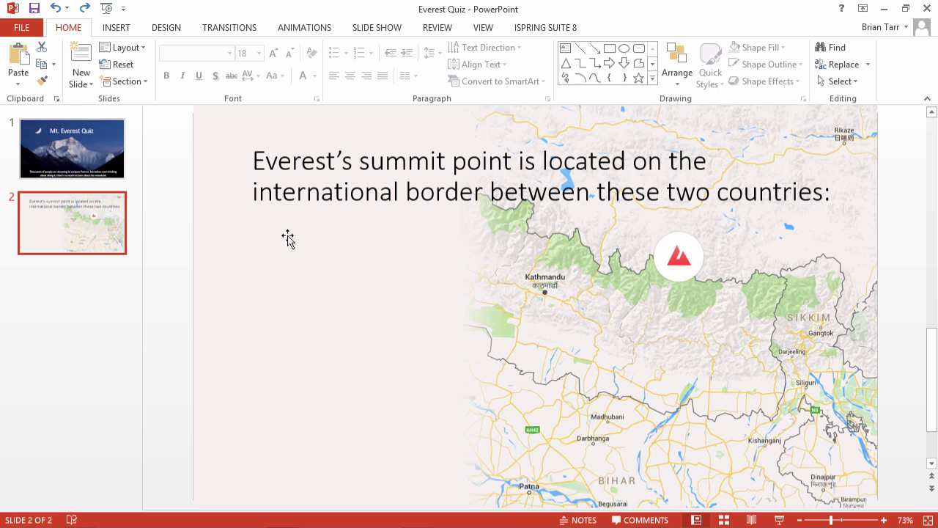
# - Add a text box reading "China and Tibet" below the question and start another text box for the next answer
pyautogui.click(117, 28)
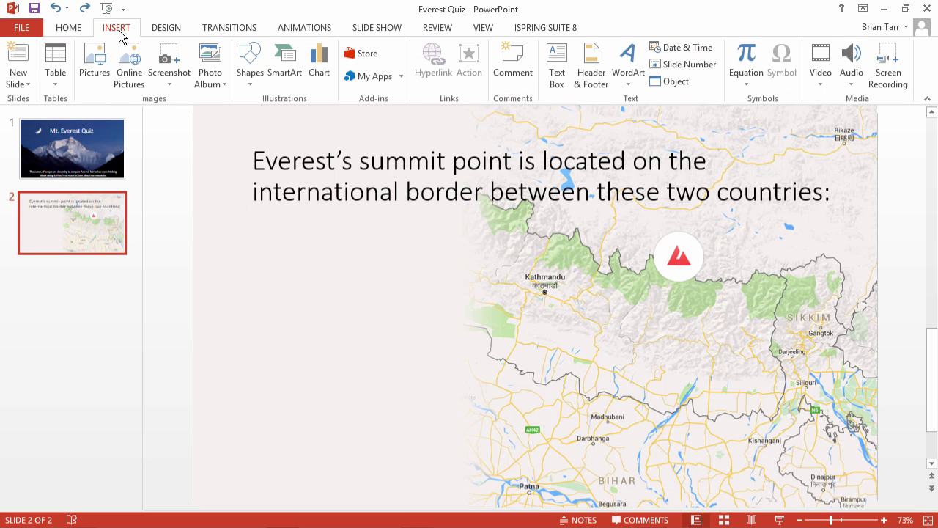
pyautogui.click(560, 86)
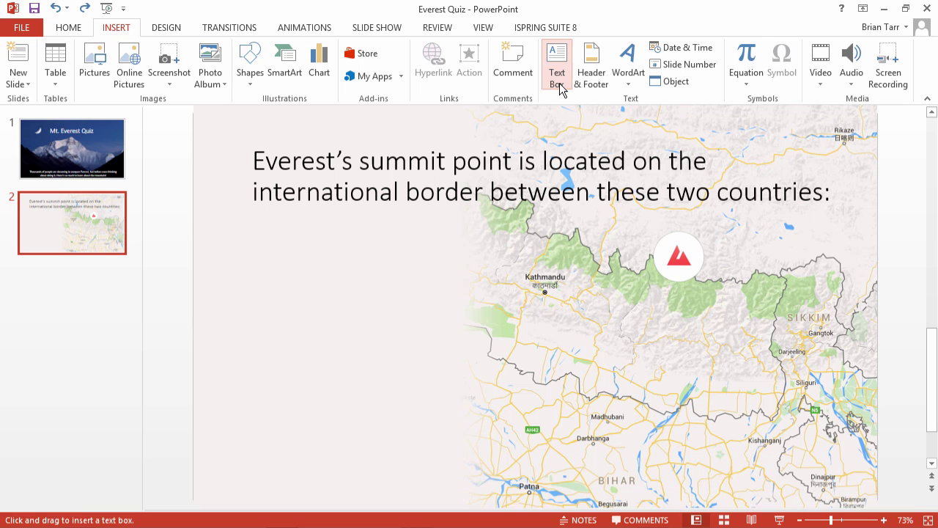
pyautogui.click(254, 271)
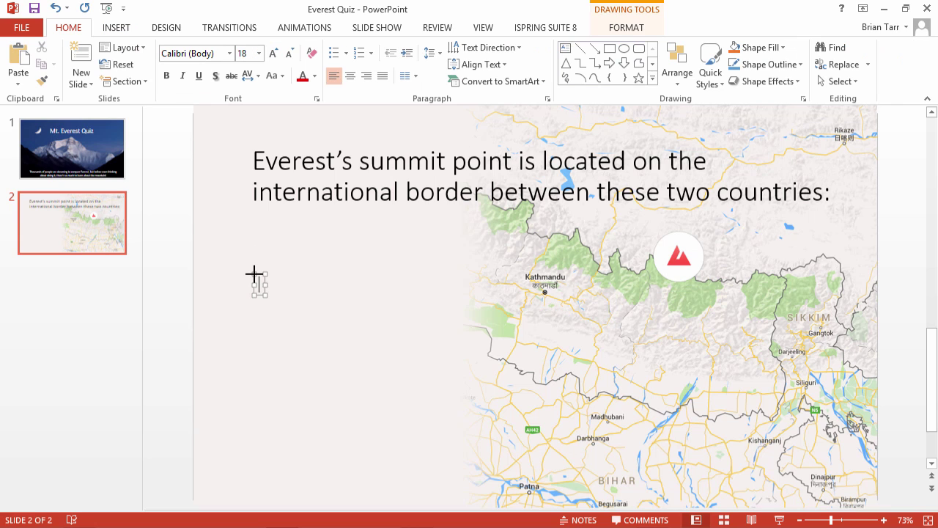
pyautogui.write('China and Tibet')
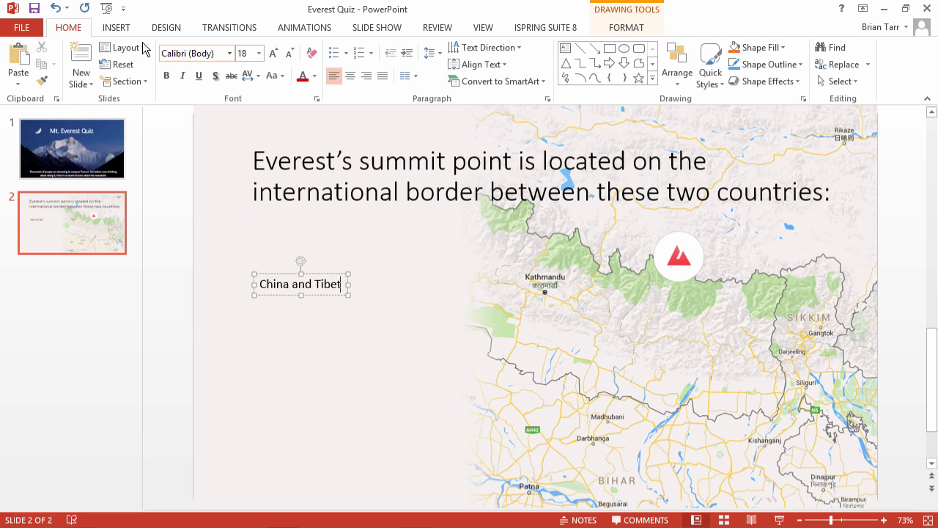
pyautogui.click(117, 28)
pyautogui.click(557, 77)
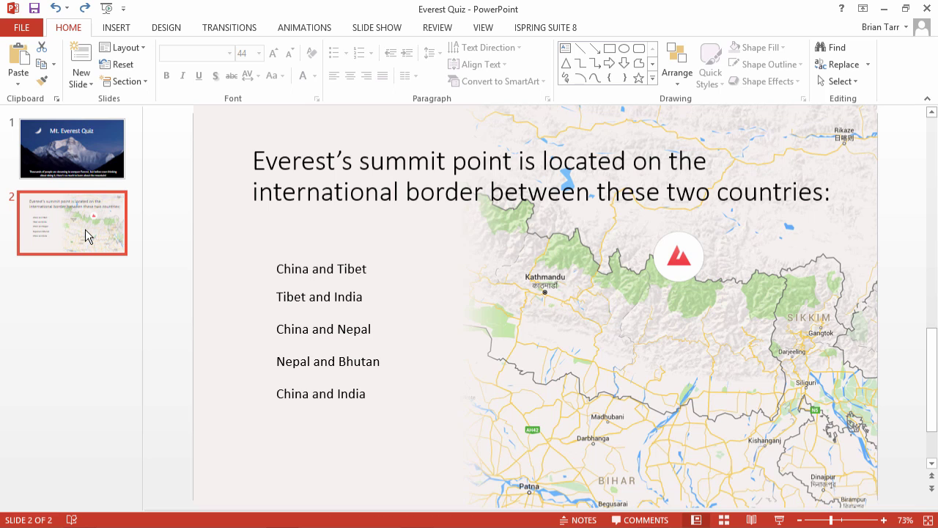
# - Add a third slide titled "That’s right!" with the body text "Continue quiz"
pyautogui.click(80, 263)
pyautogui.rightClick(80, 266)
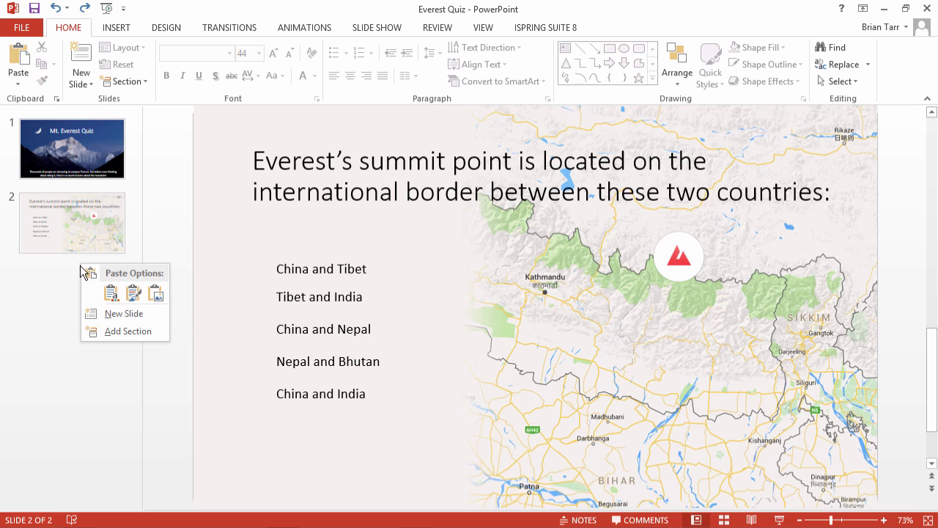
pyautogui.click(124, 313)
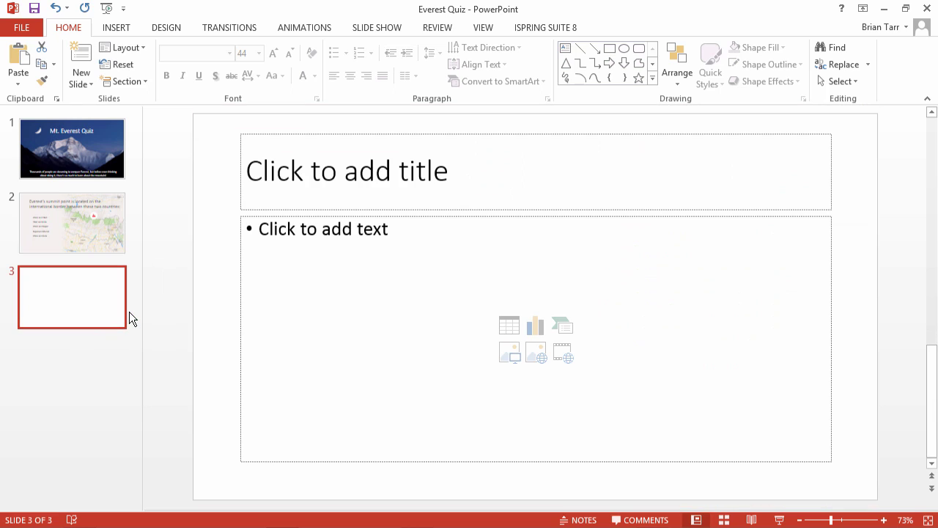
pyautogui.click(349, 175)
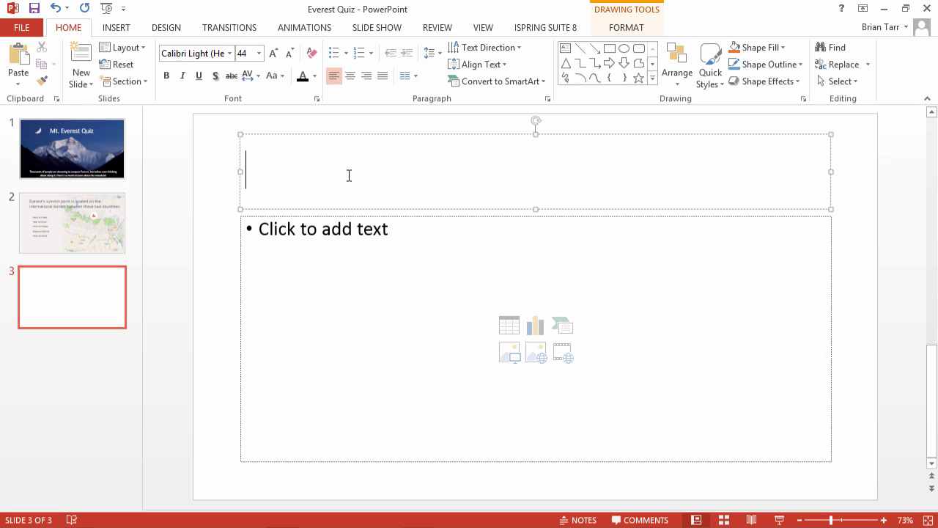
pyautogui.write("That's rig")
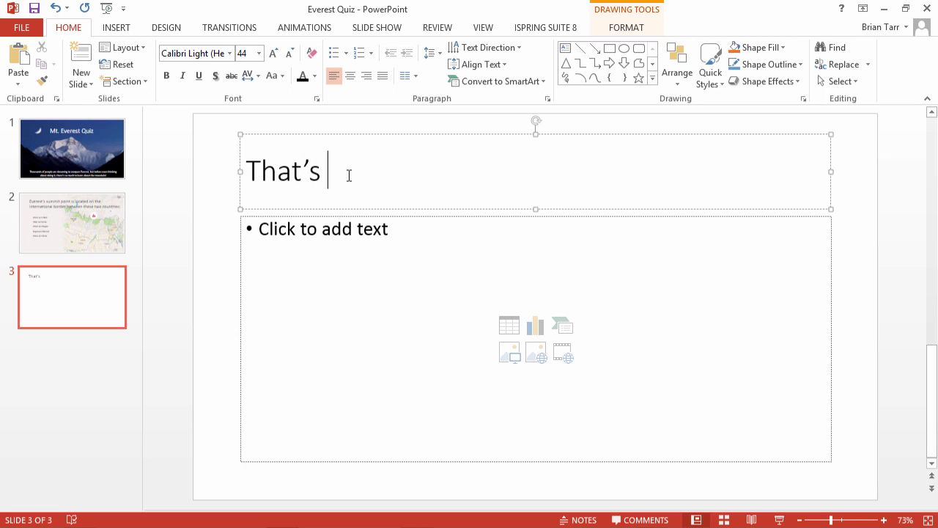
pyautogui.write('ht!')
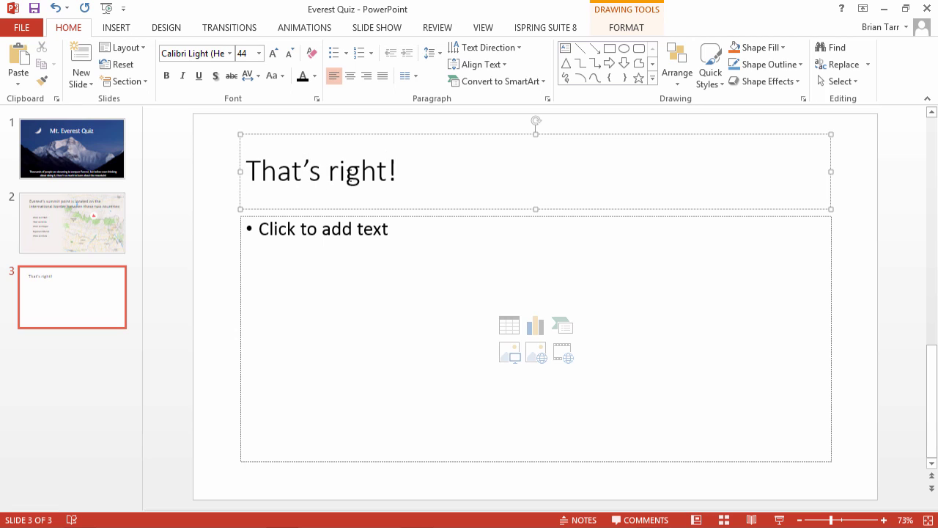
pyautogui.click(377, 233)
pyautogui.write('Co')
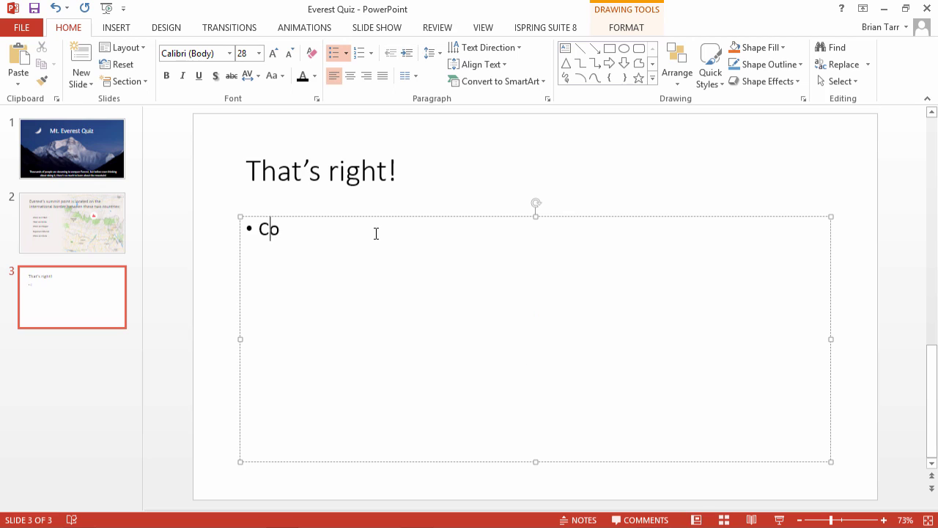
pyautogui.write('ntinue quiz')
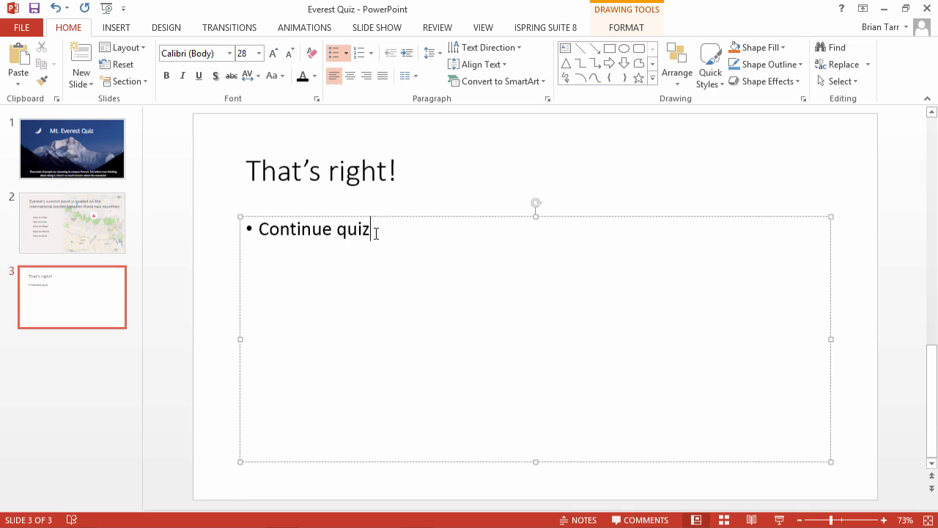
# - Insert the image3 green thumbs-up picture on the "That’s right!" slide
pyautogui.click(125, 24)
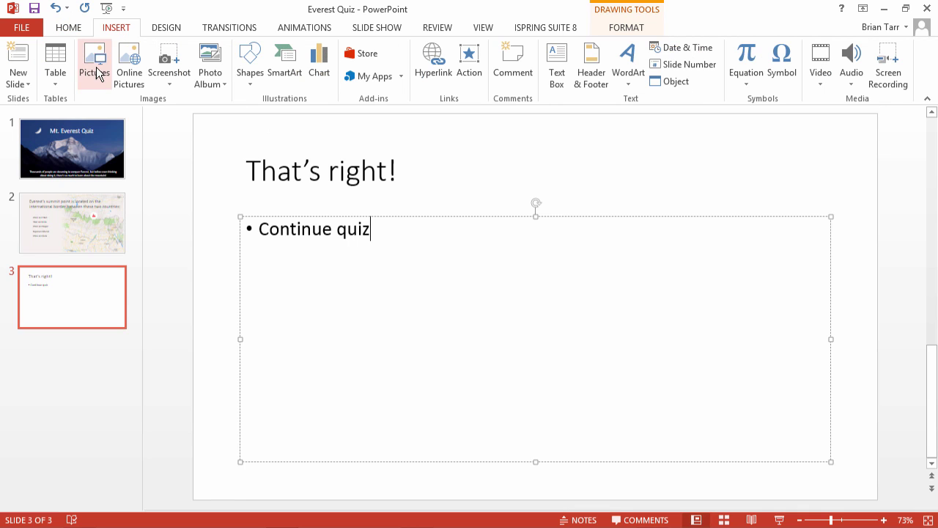
pyautogui.click(85, 73)
pyautogui.doubleClick(328, 116)
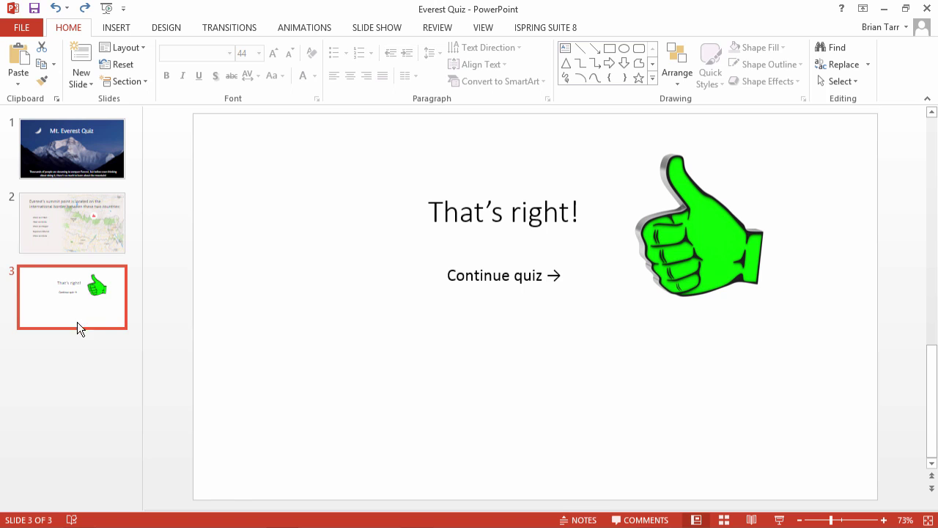
# - Add a fourth slide titled "Oops, that’s wrong..." with the body text "Try again"
pyautogui.rightClick(73, 335)
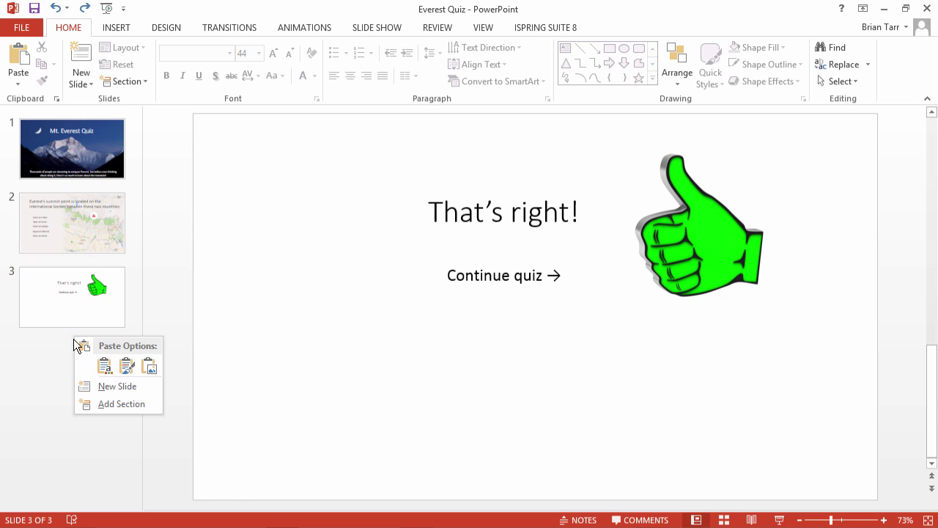
pyautogui.click(108, 389)
pyautogui.click(372, 183)
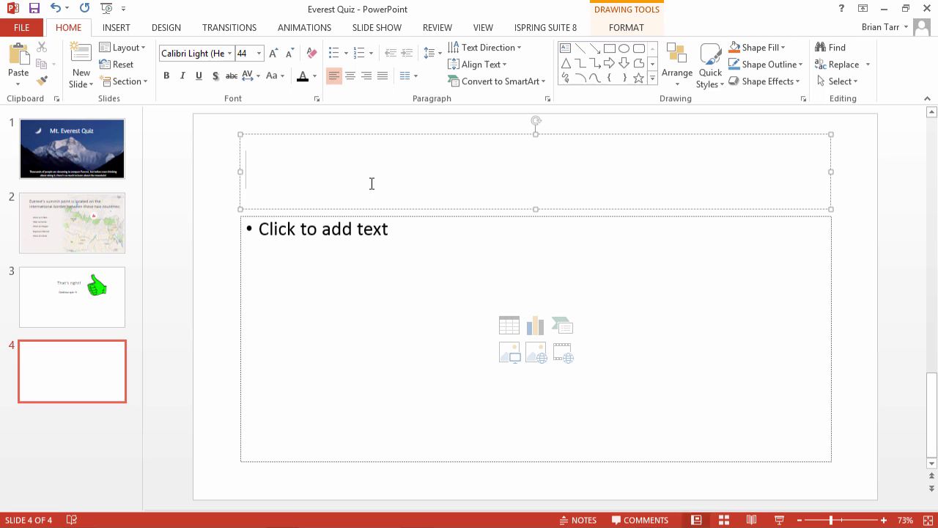
pyautogui.write('Oops, that')
pyautogui.write("'s wrong...")
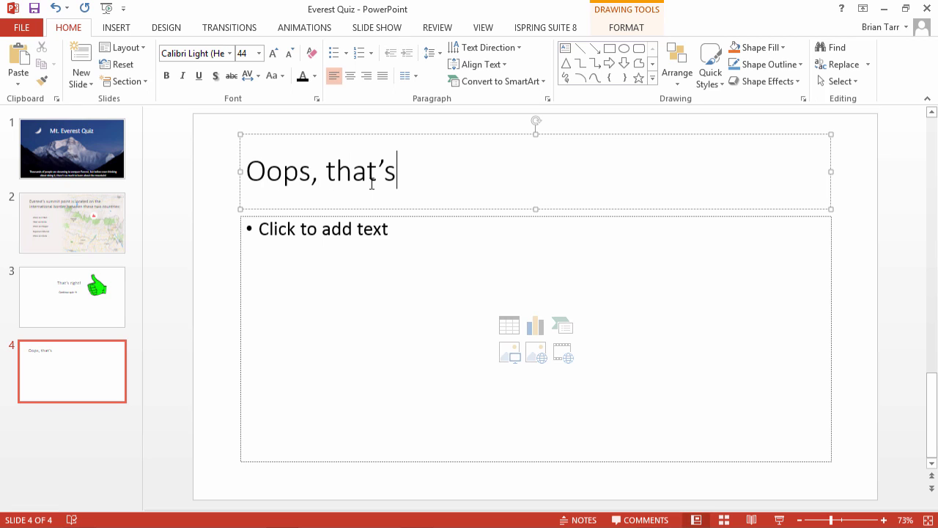
pyautogui.click(415, 227)
pyautogui.write('Try again')
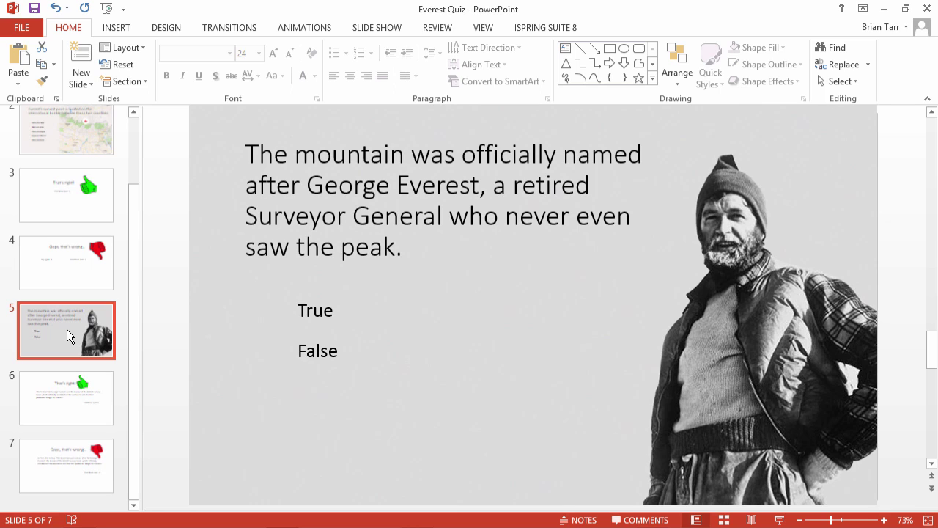
# - Review the right-answer and wrong-answer feedback slides 6 and 7 that belong to the true/false question
pyautogui.click(65, 400)
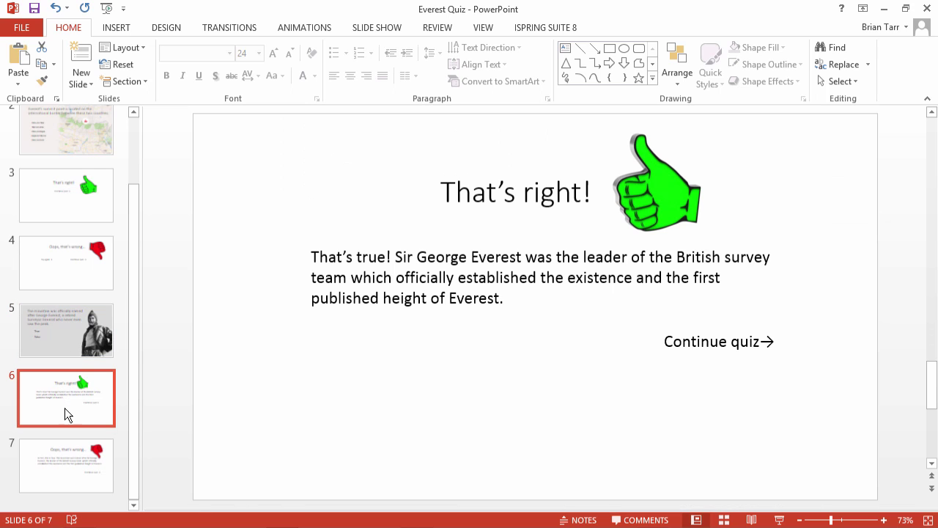
pyautogui.click(67, 458)
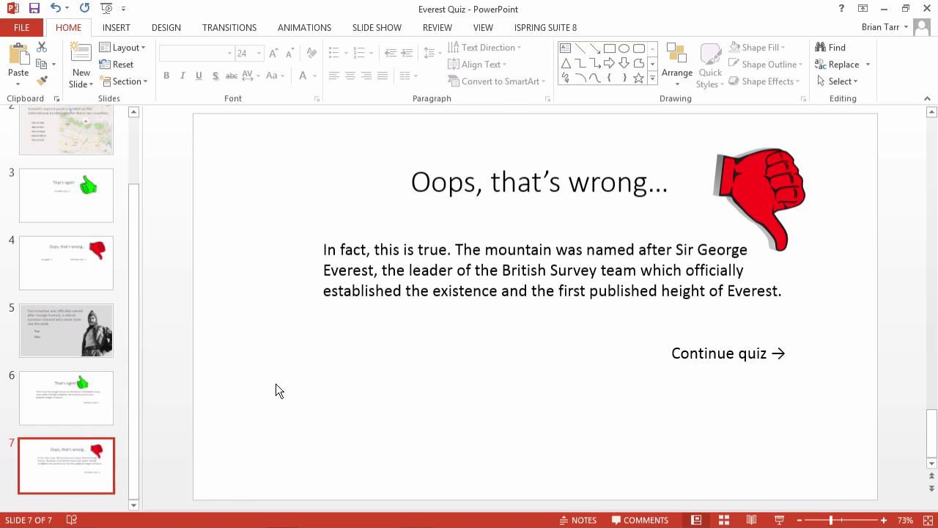
# - Hyperlink the "China and Tibet" answer on slide 2 to slide 4, "Oops, that's wrong..."
pyautogui.moveTo(322, 335); pyautogui.dragTo(469, 365)
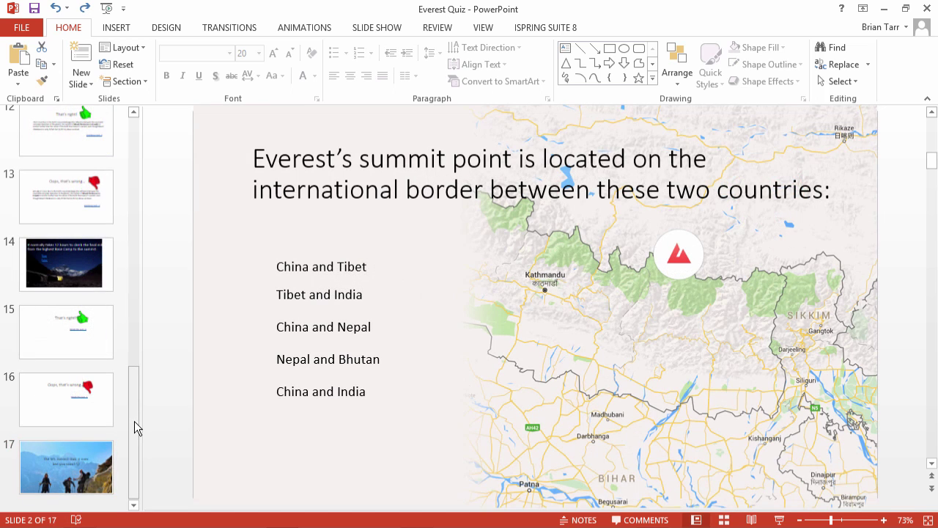
pyautogui.moveTo(134, 417); pyautogui.dragTo(154, 179)
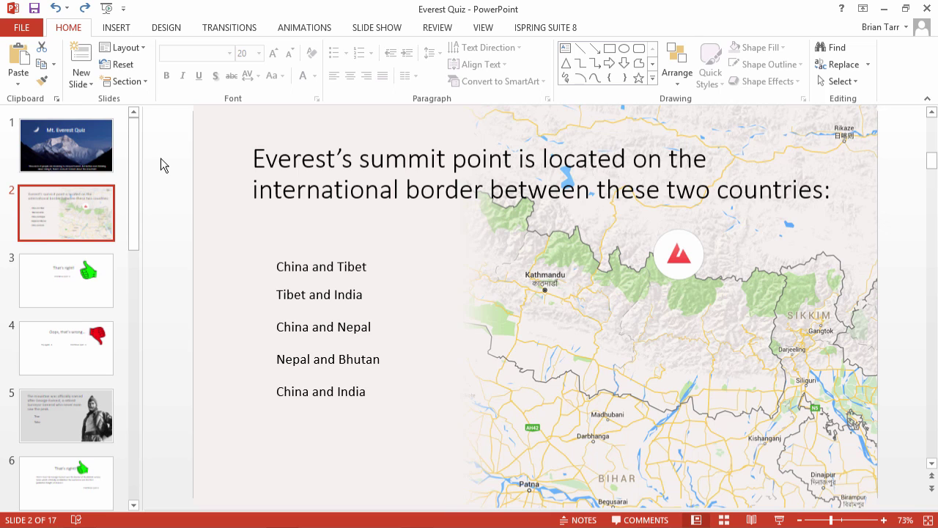
pyautogui.click(365, 268)
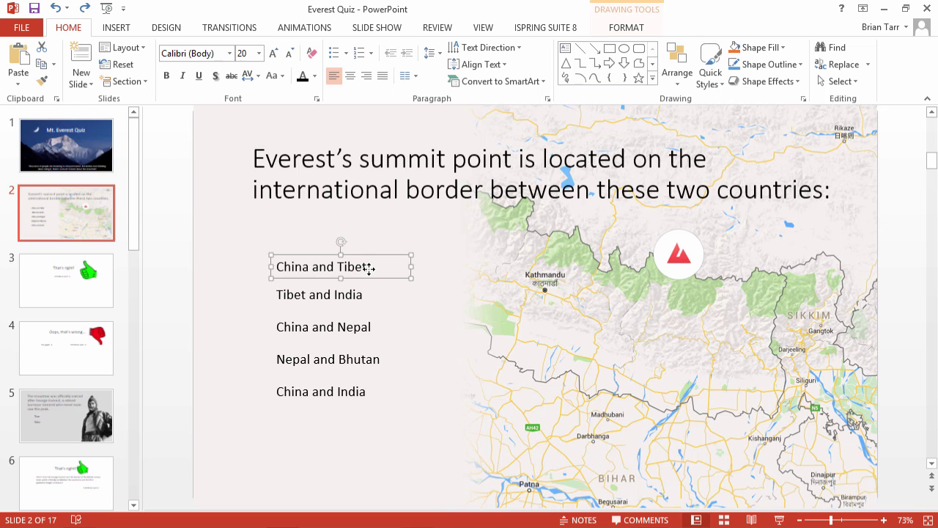
pyautogui.tripleClick(365, 267)
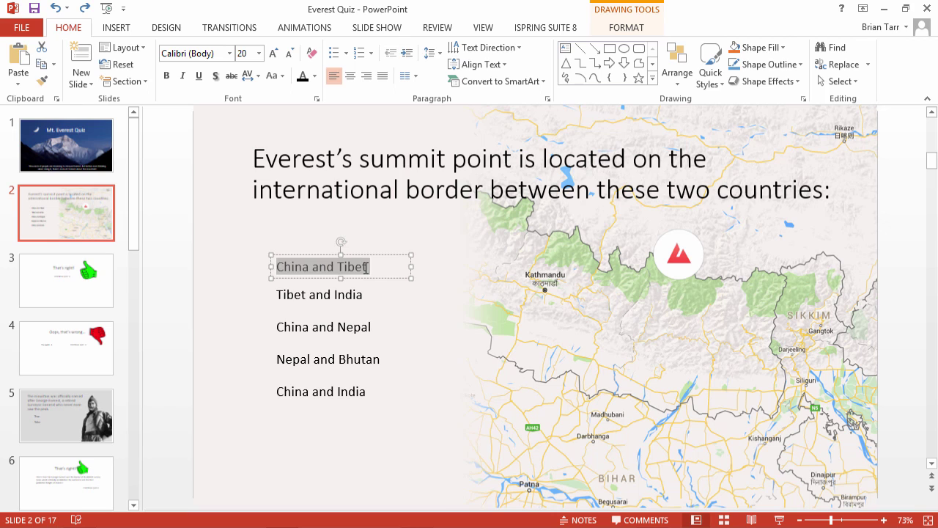
pyautogui.rightClick(339, 269)
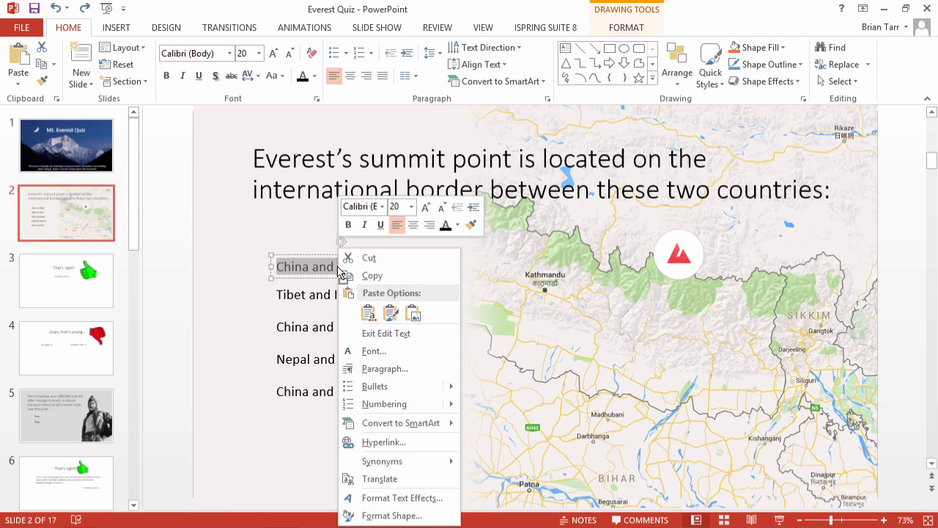
pyautogui.click(389, 443)
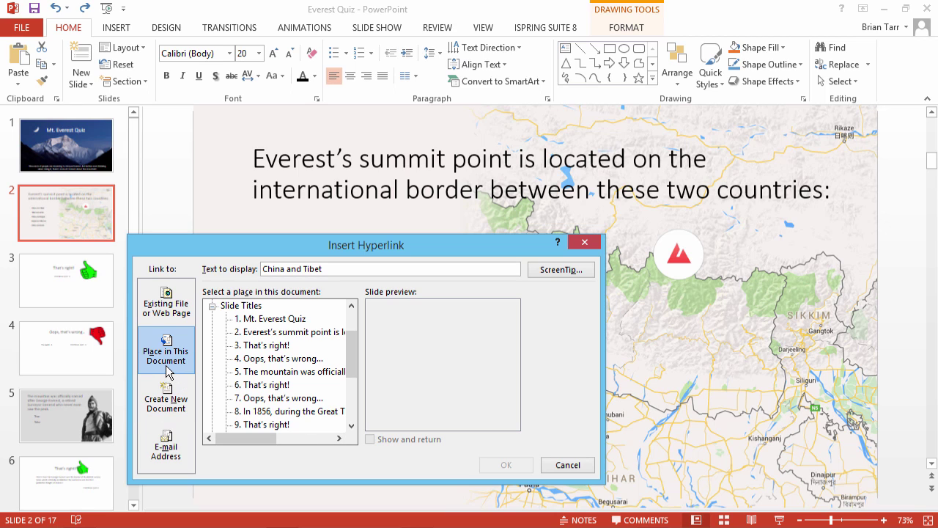
pyautogui.click(268, 347)
pyautogui.click(272, 358)
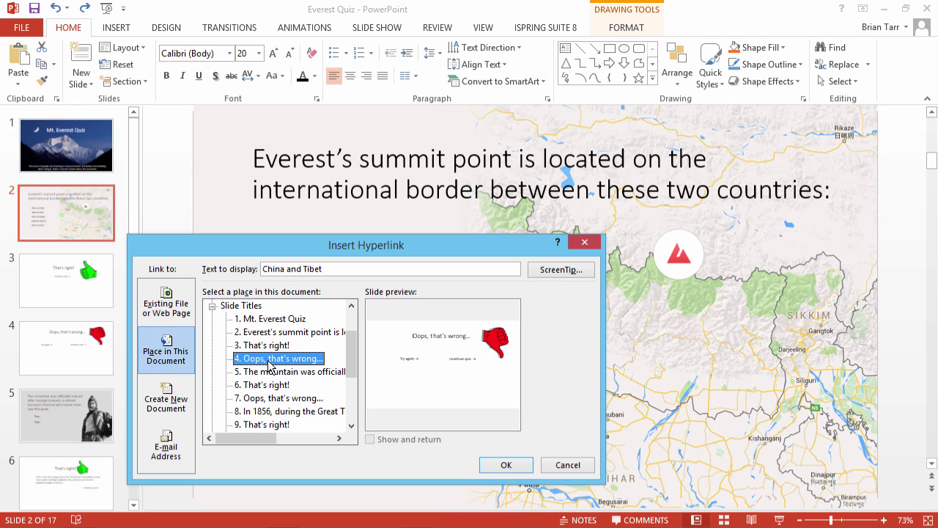
pyautogui.click(506, 468)
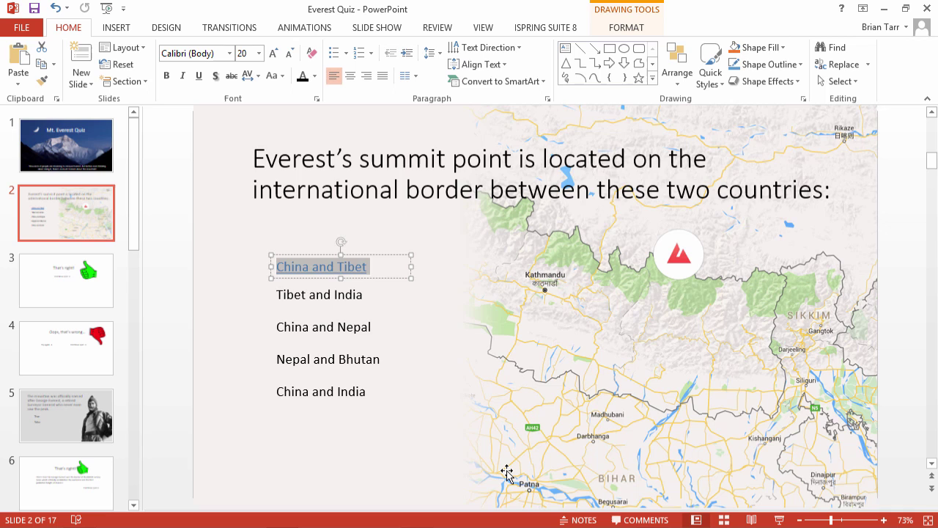
# - Hyperlink "Continue quiz →" on slide 3 to slide 5, the question about how the mountain was officially named
pyautogui.click(78, 279)
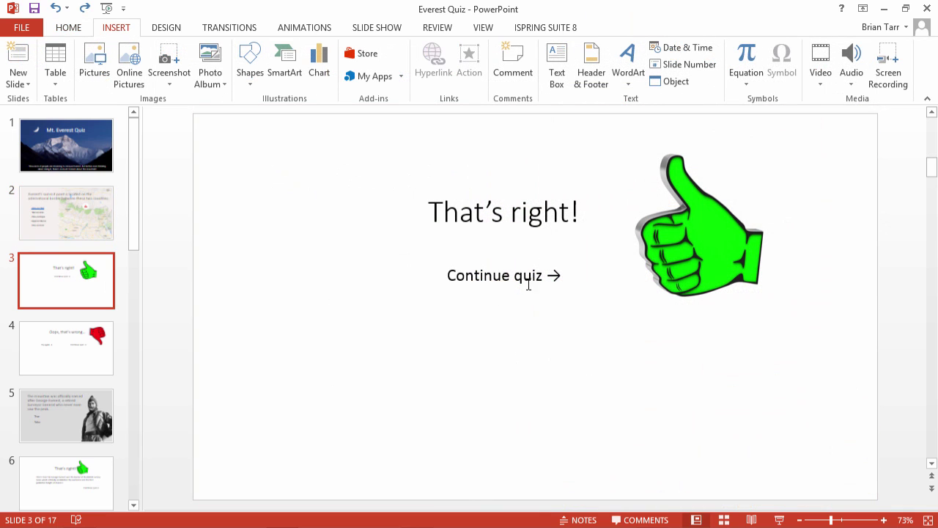
pyautogui.click(531, 275)
pyautogui.tripleClick(532, 275)
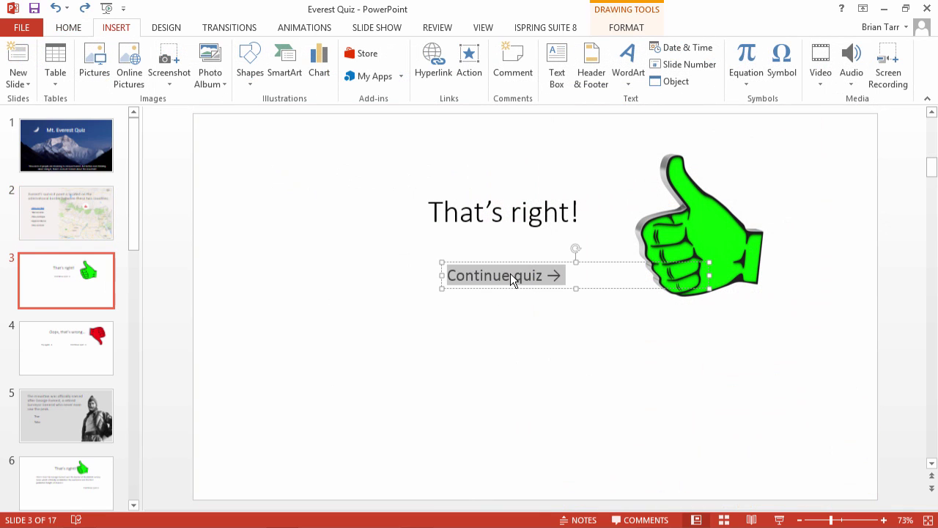
pyautogui.rightClick(511, 274)
pyautogui.click(557, 442)
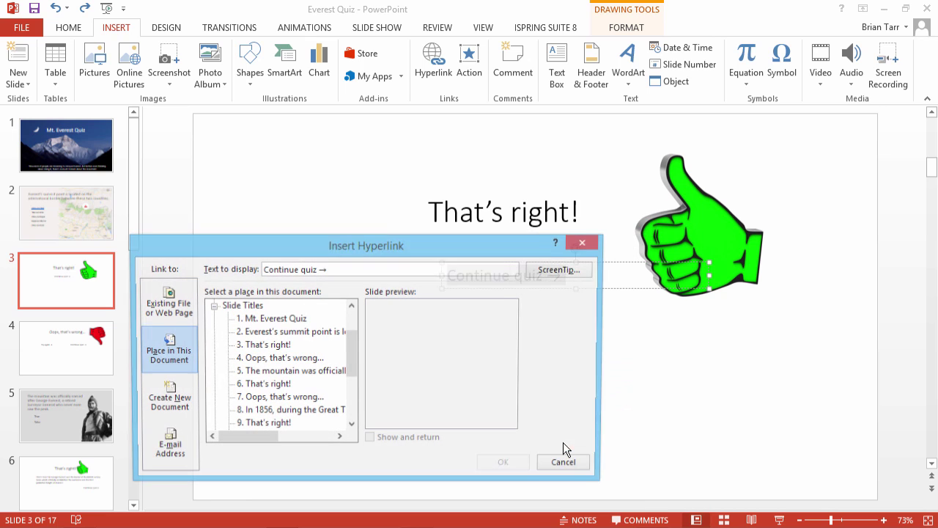
pyautogui.click(297, 372)
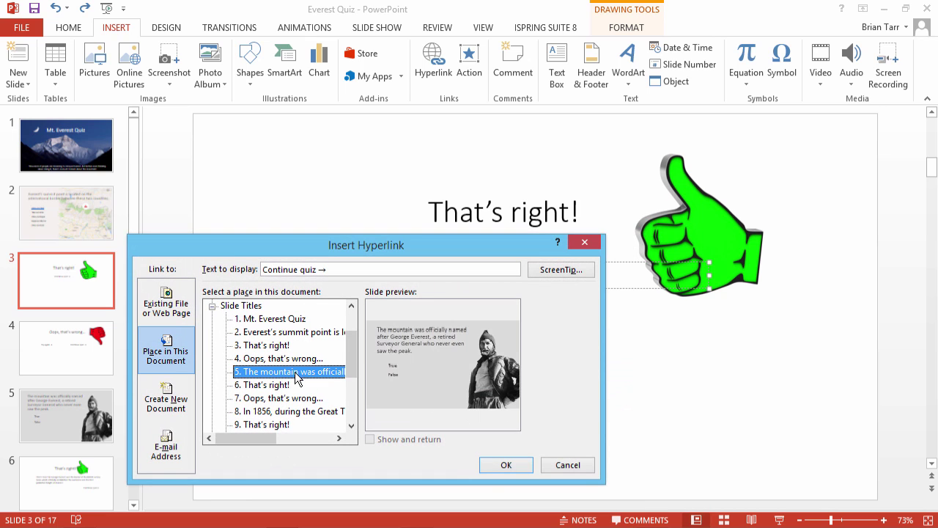
pyautogui.click(507, 470)
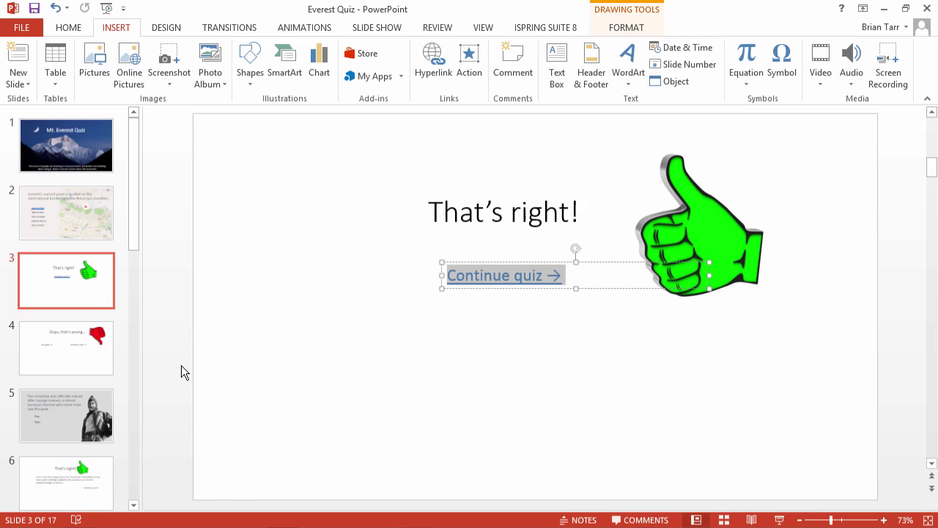
# - Hyperlink "Continue quiz →" on the wrong-answer slide 4 to slide 5, the question about the mountain's official name
pyautogui.click(79, 341)
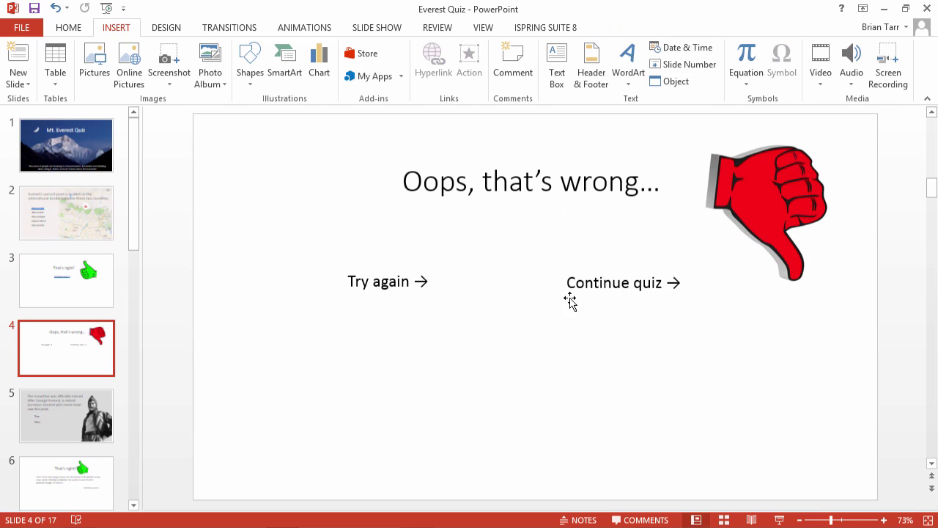
pyautogui.click(613, 283)
pyautogui.tripleClick(607, 283)
pyautogui.rightClick(607, 283)
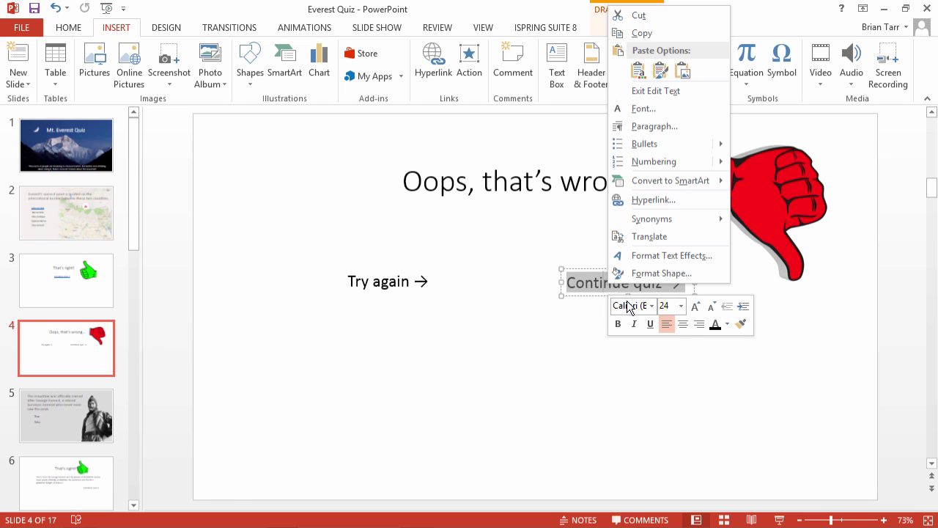
pyautogui.click(652, 201)
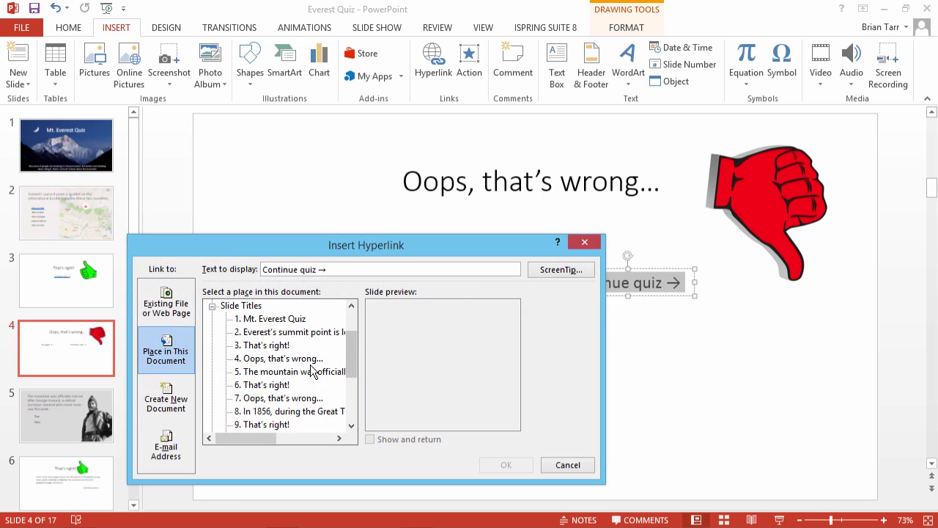
pyautogui.click(278, 371)
pyautogui.click(506, 465)
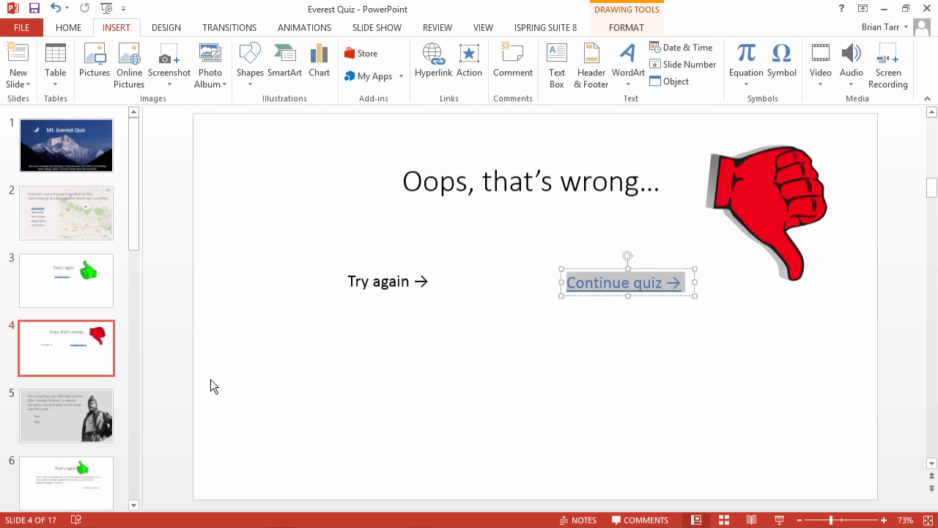
# - Assign "Try again →" on slide 4 a mouse-click action that hyperlinks to Last Slide Viewed
pyautogui.click(77, 352)
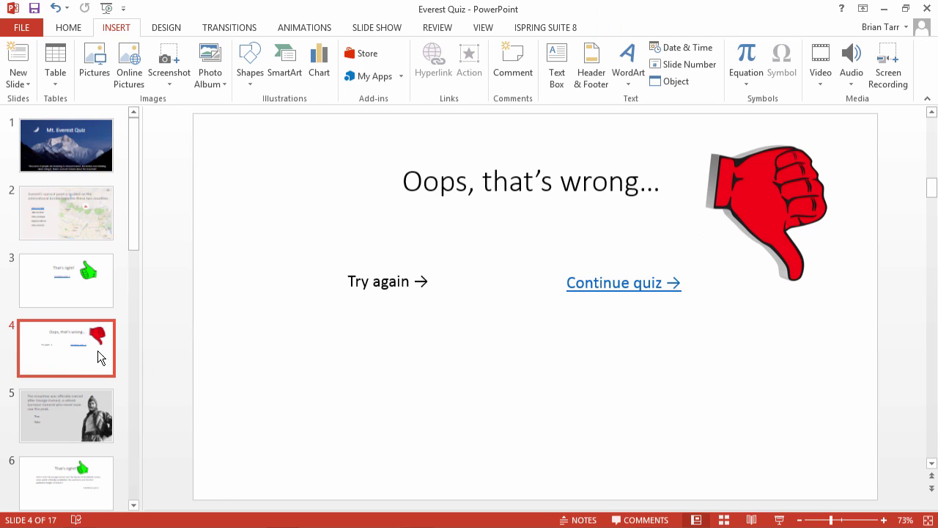
pyautogui.click(402, 282)
pyautogui.tripleClick(403, 282)
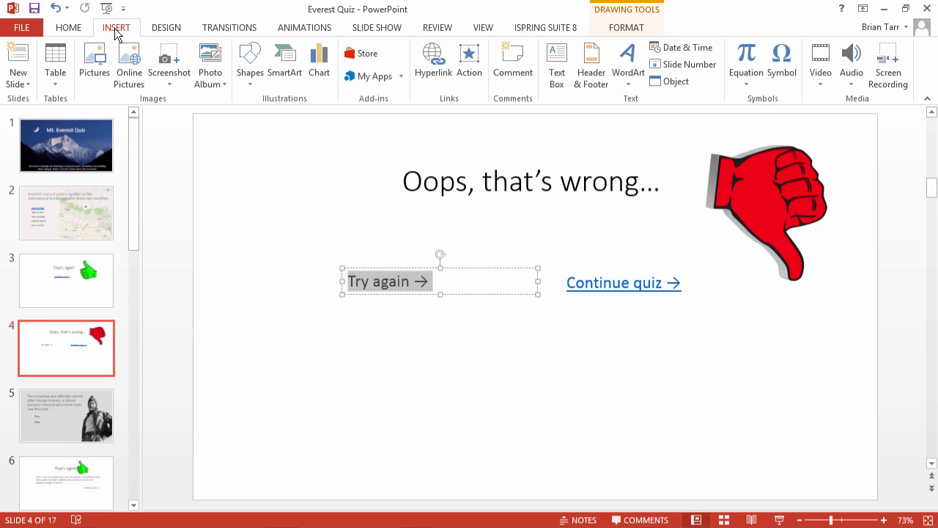
pyautogui.click(474, 76)
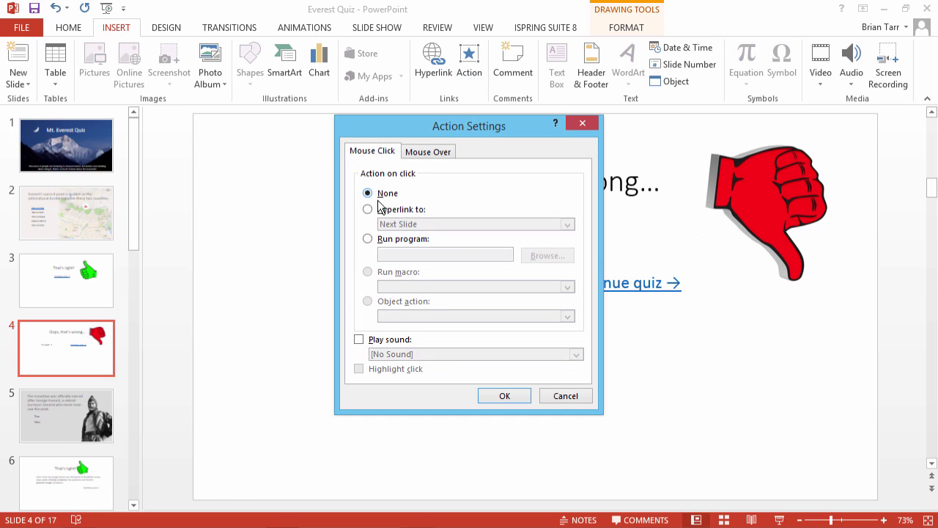
pyautogui.click(368, 210)
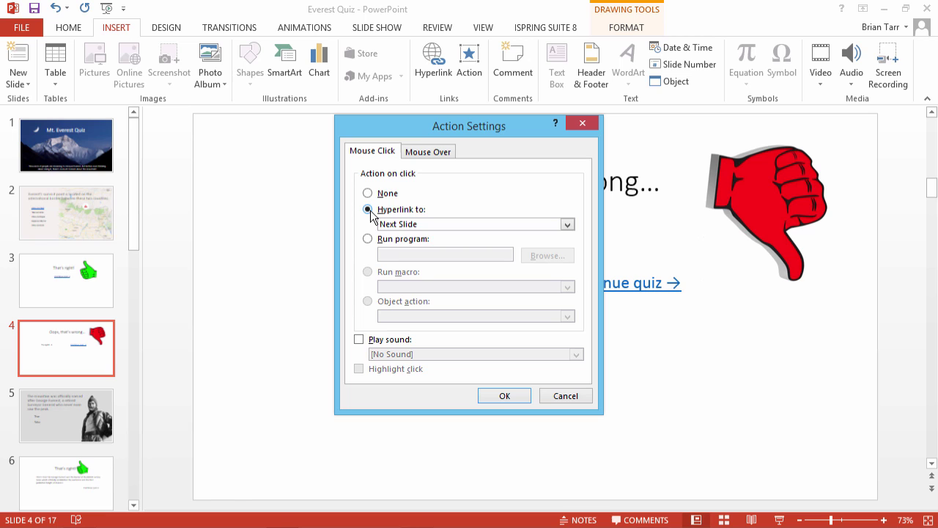
pyautogui.click(444, 226)
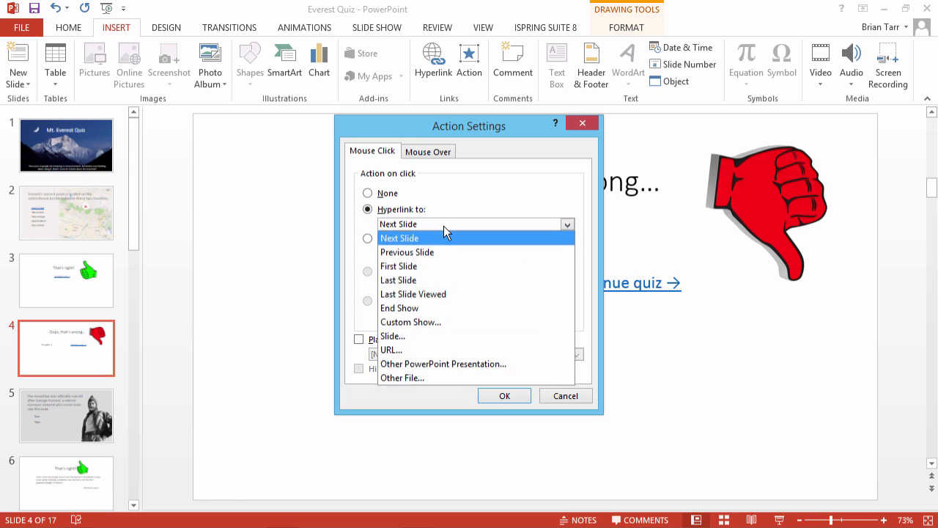
pyautogui.click(436, 294)
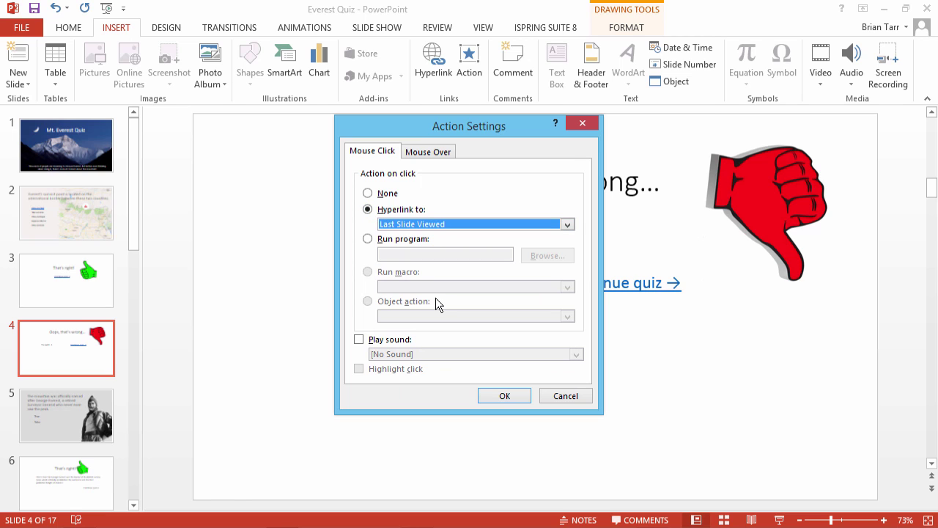
pyautogui.click(505, 397)
pyautogui.click(505, 398)
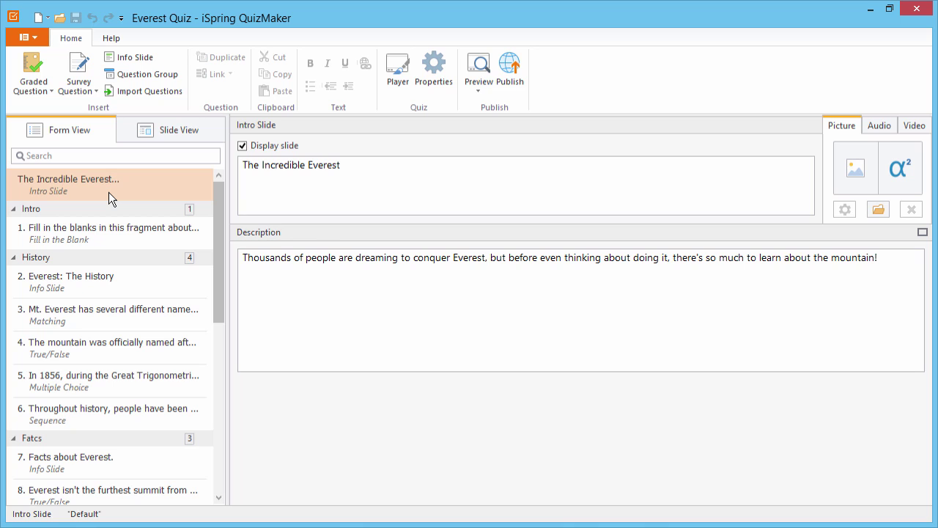
# - Switch to the Everest Quiz in iSpring QuizMaker and review the available graded and survey question types
pyautogui.click(51, 92)
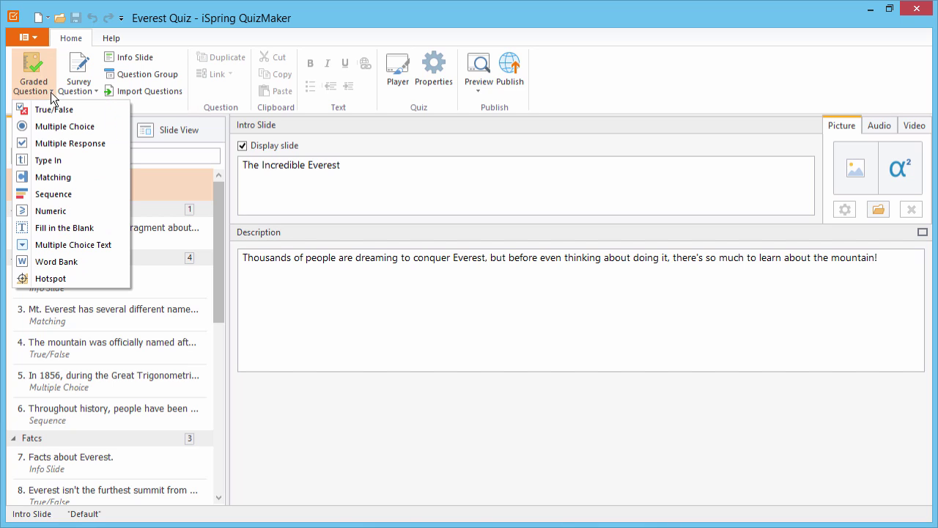
pyautogui.click(96, 92)
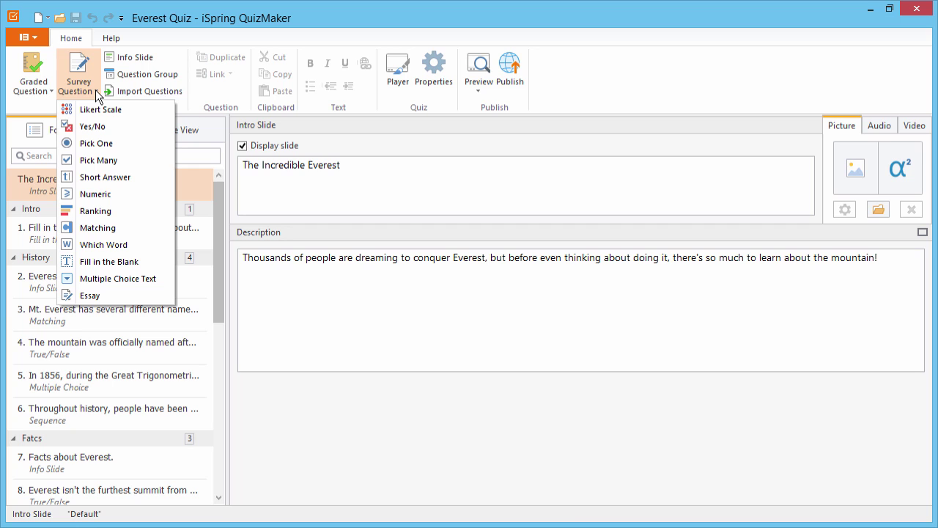
pyautogui.click(96, 90)
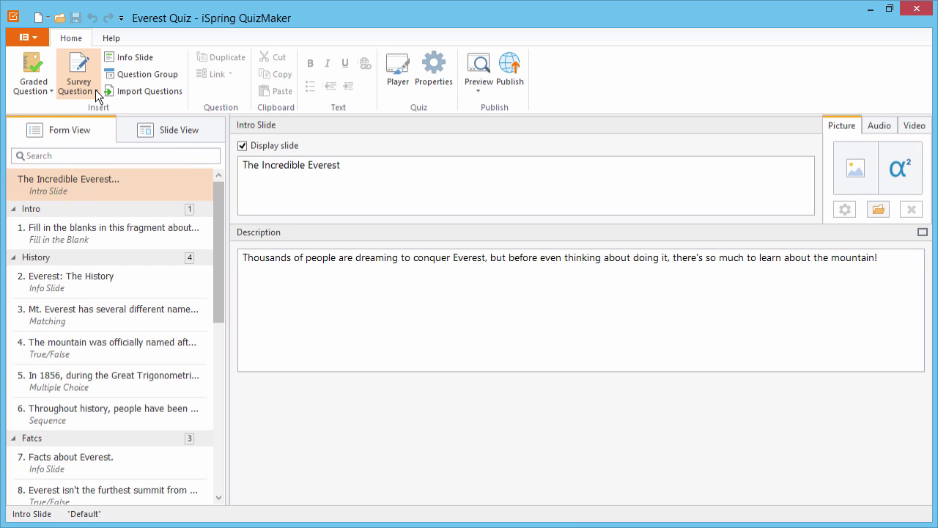
# - Examine the slide designs of the quiz's intro, the climbing-challenges question 13, and the passing and failing result slides
pyautogui.click(175, 135)
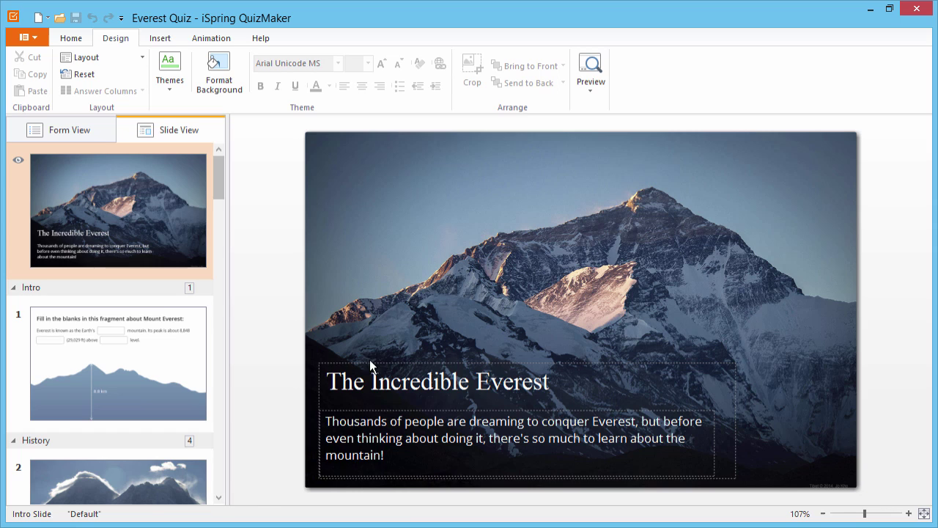
pyautogui.click(370, 362)
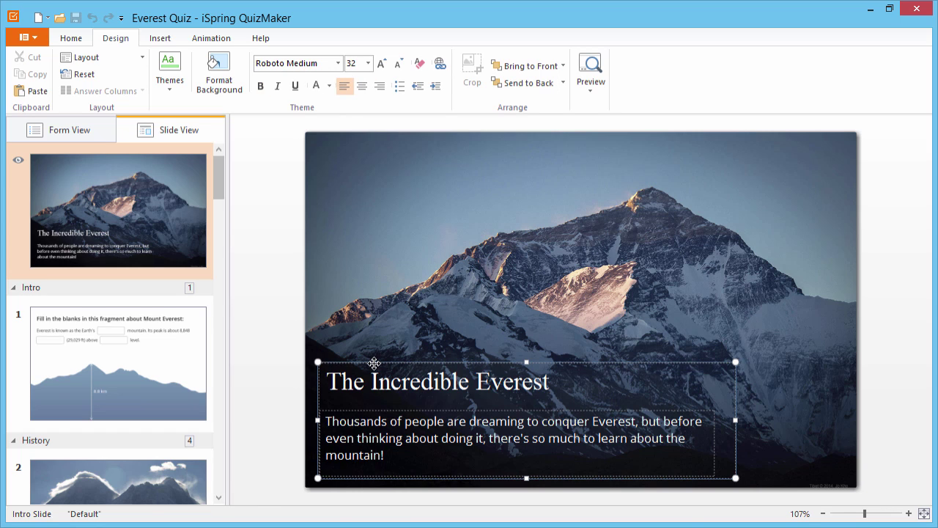
pyautogui.moveTo(218, 184); pyautogui.dragTo(217, 397)
pyautogui.click(117, 295)
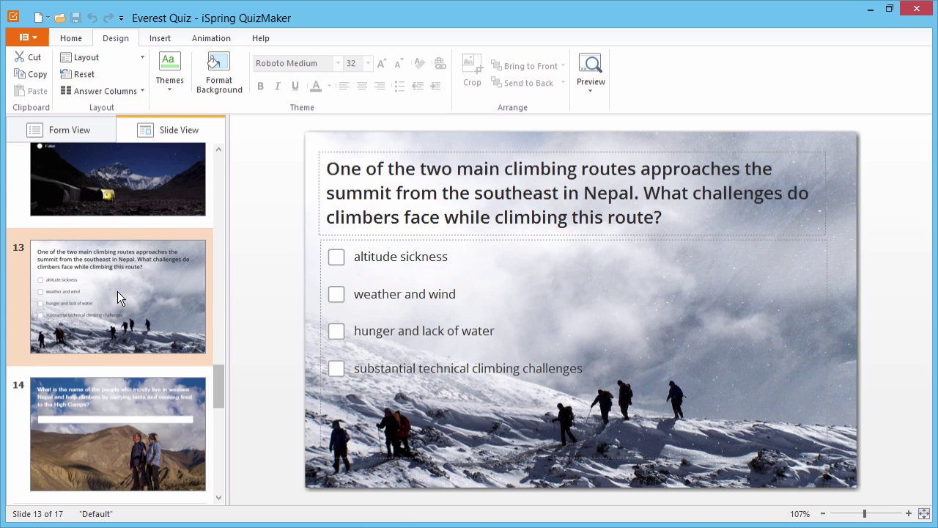
pyautogui.click(367, 270)
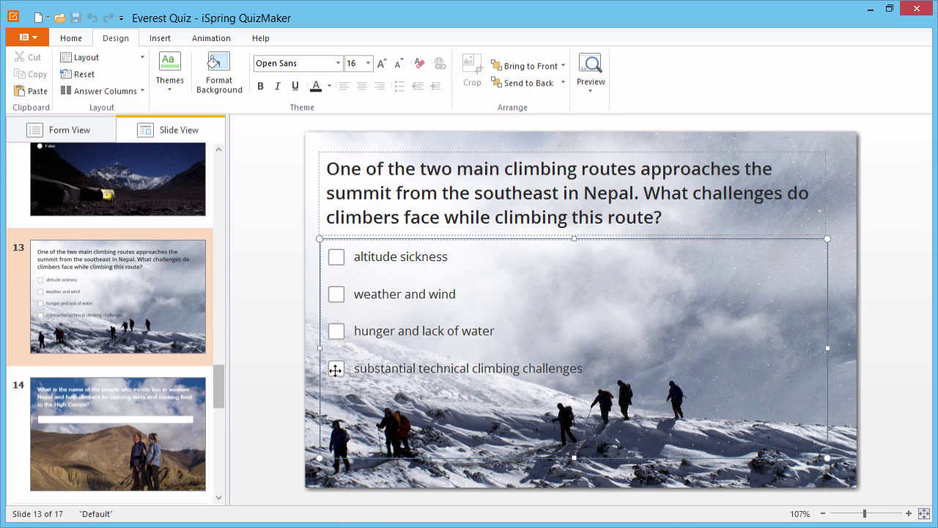
pyautogui.moveTo(219, 376); pyautogui.dragTo(211, 475)
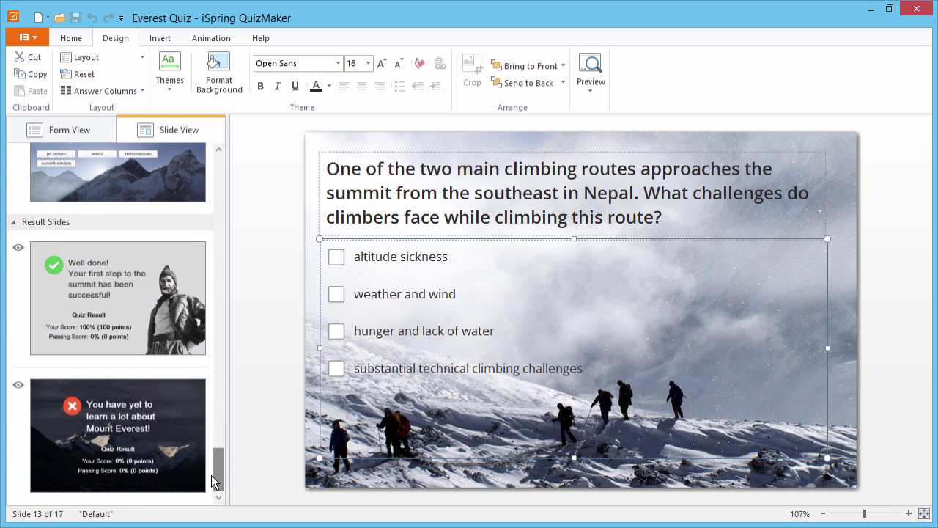
pyautogui.click(126, 302)
pyautogui.click(473, 387)
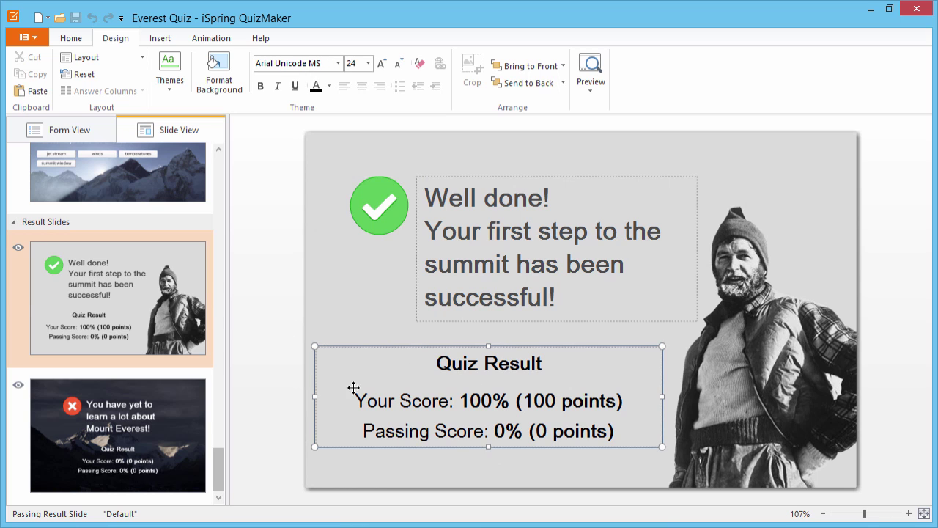
pyautogui.click(175, 419)
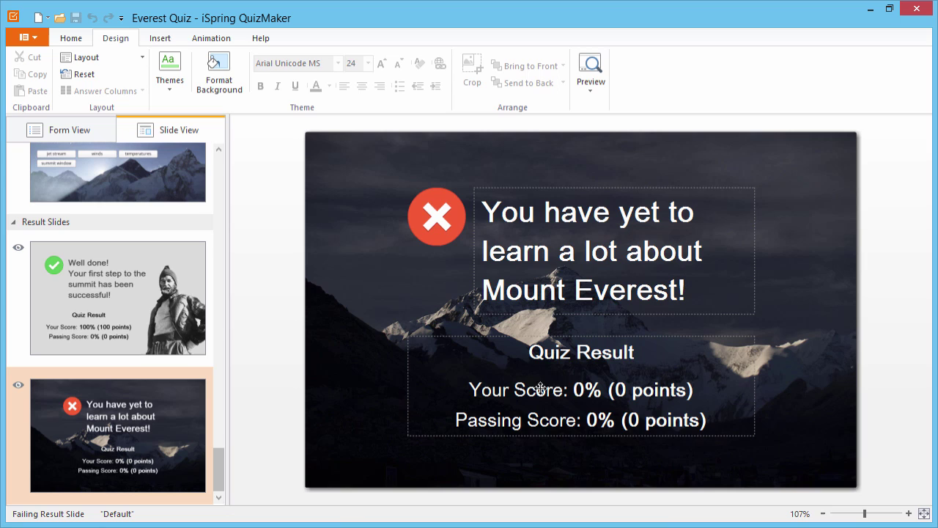
pyautogui.click(580, 378)
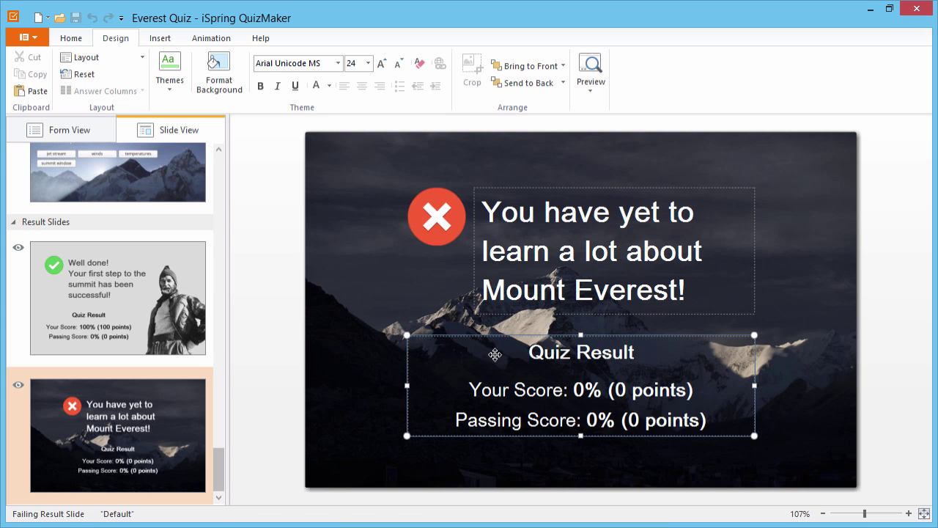
# - Return to the form view and examine the quiz properties for the passing score, its units and the result display choices
pyautogui.click(70, 131)
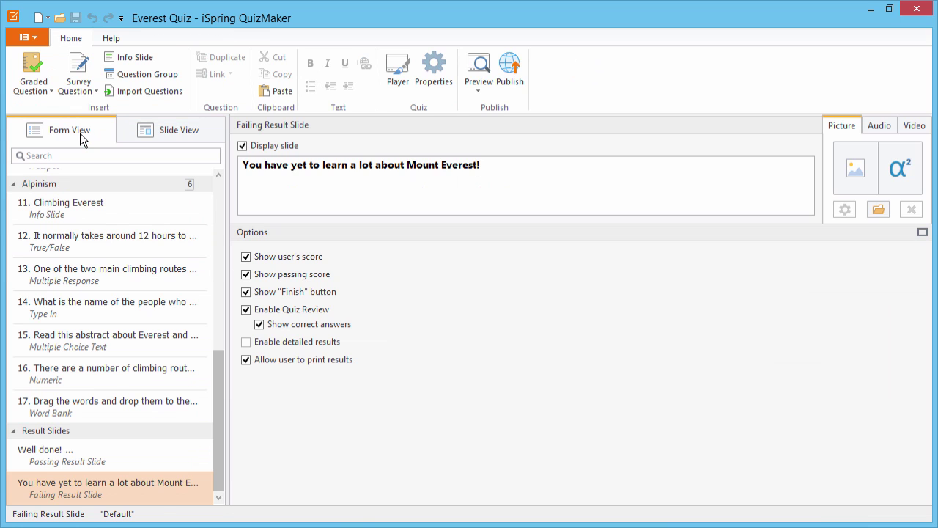
pyautogui.click(440, 89)
pyautogui.click(467, 197)
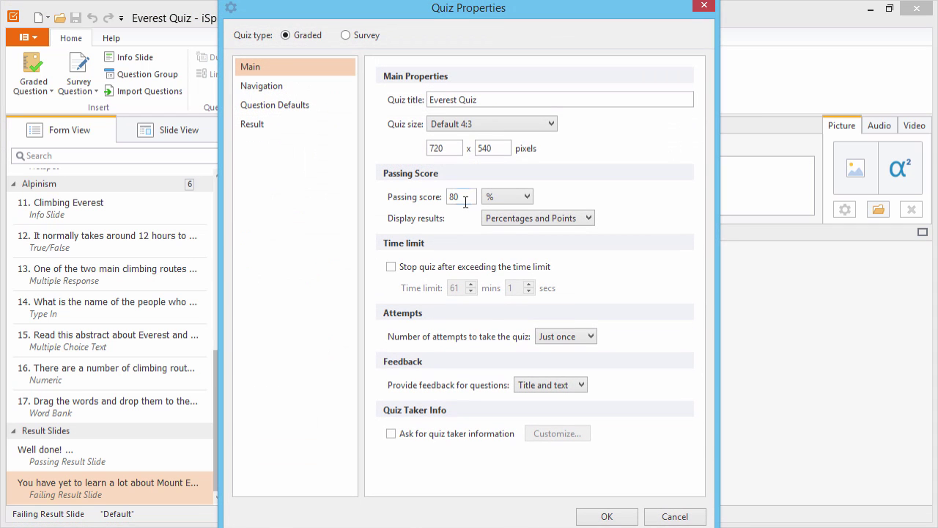
pyautogui.click(524, 197)
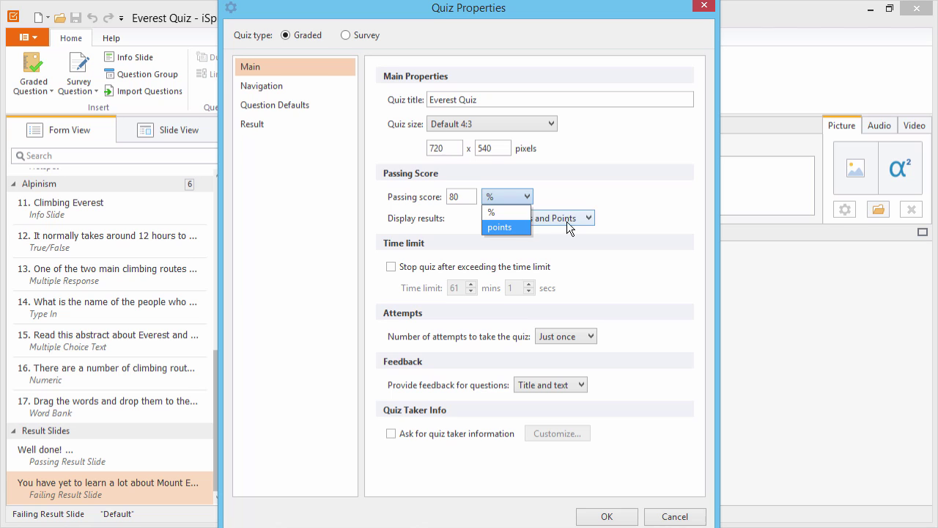
pyautogui.click(587, 221)
pyautogui.click(586, 221)
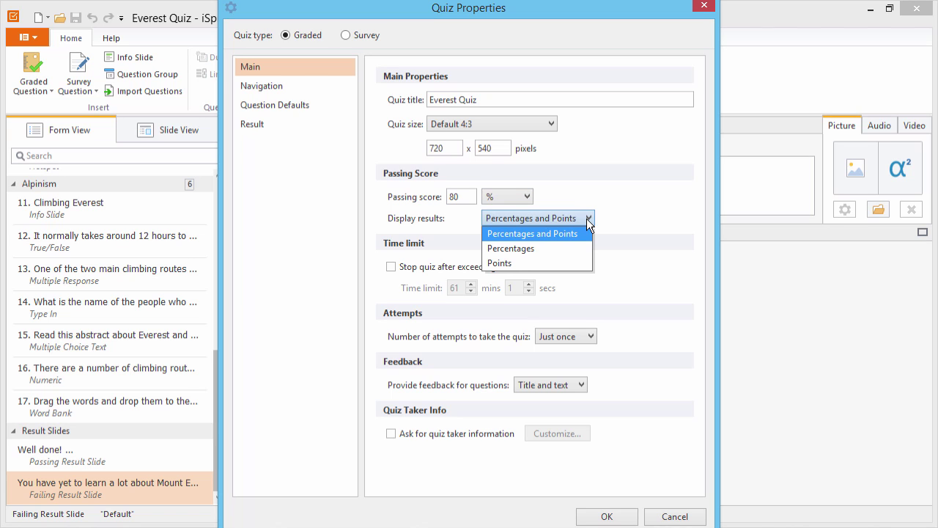
pyautogui.click(586, 218)
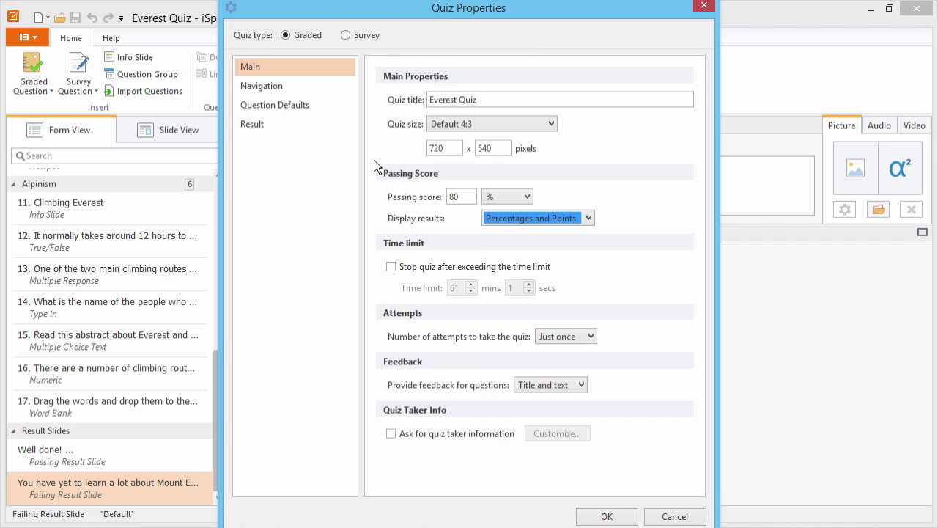
# - Enable sending the quiz result to email and to a server for users who pass, and apply the quiz properties
pyautogui.click(274, 124)
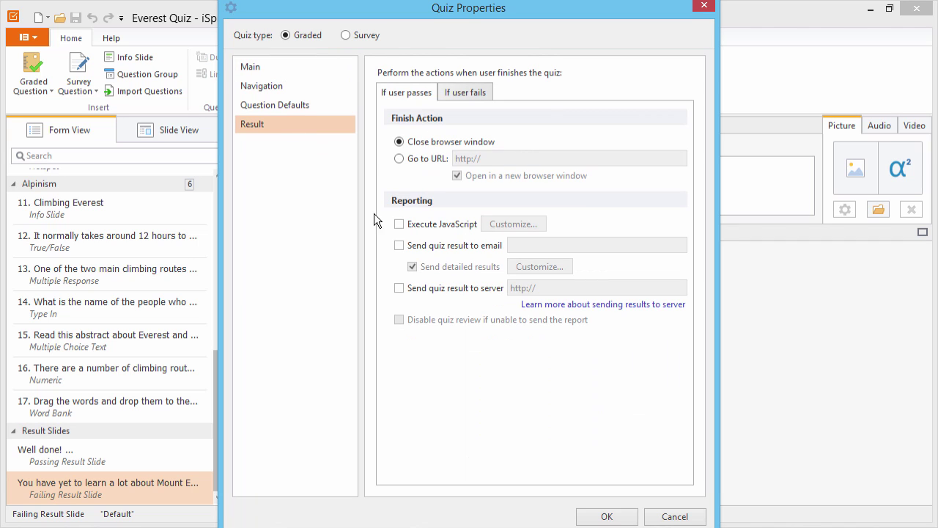
pyautogui.click(399, 246)
pyautogui.click(400, 287)
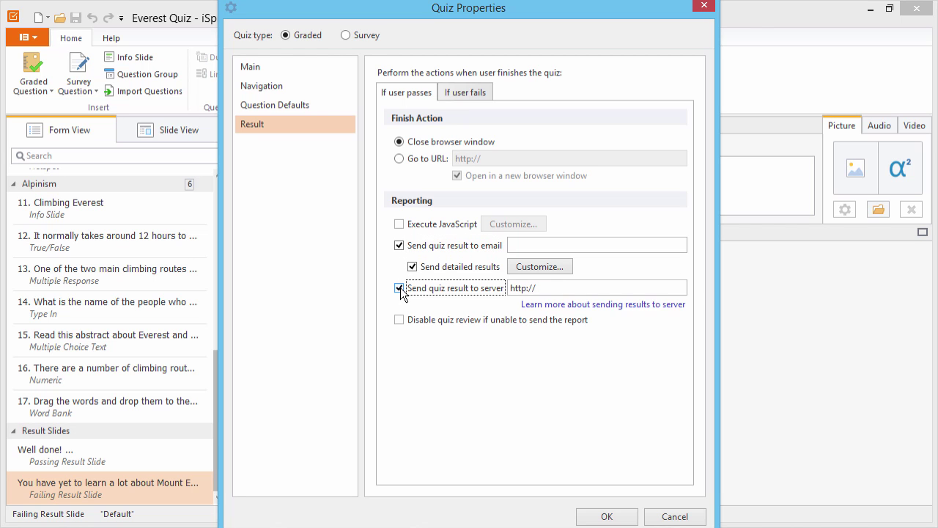
pyautogui.press('Return')
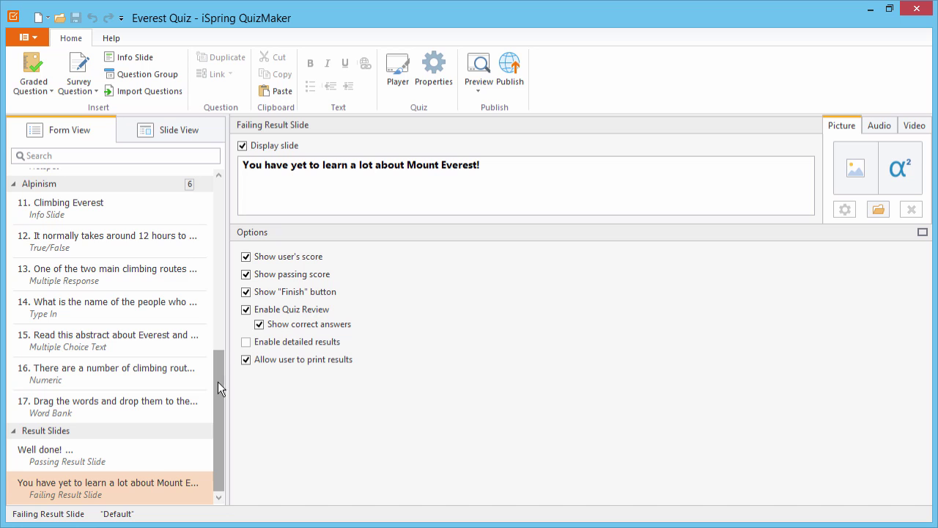
# - Review the feedback of fill-in-the-blank question 1, including the text and audio options for its correct-answer message
pyautogui.moveTo(218, 382); pyautogui.dragTo(208, 208)
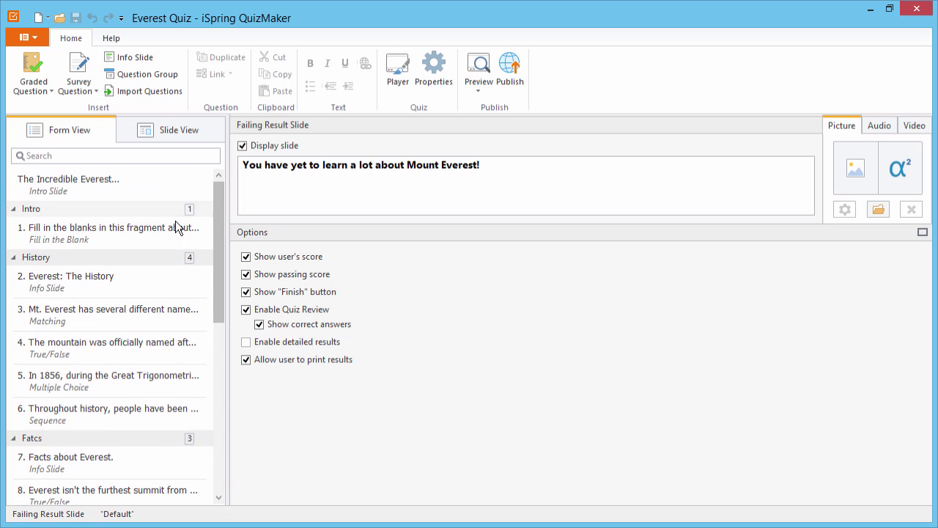
pyautogui.click(129, 234)
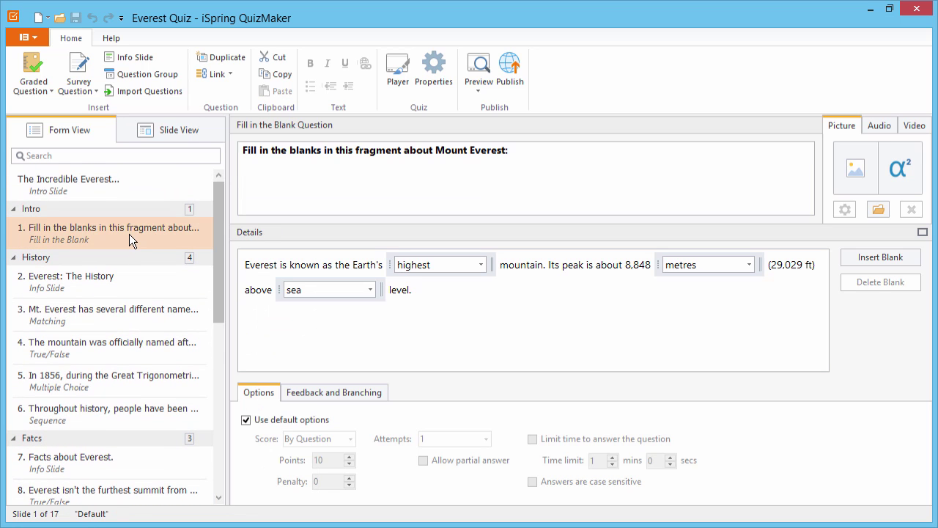
pyautogui.click(340, 401)
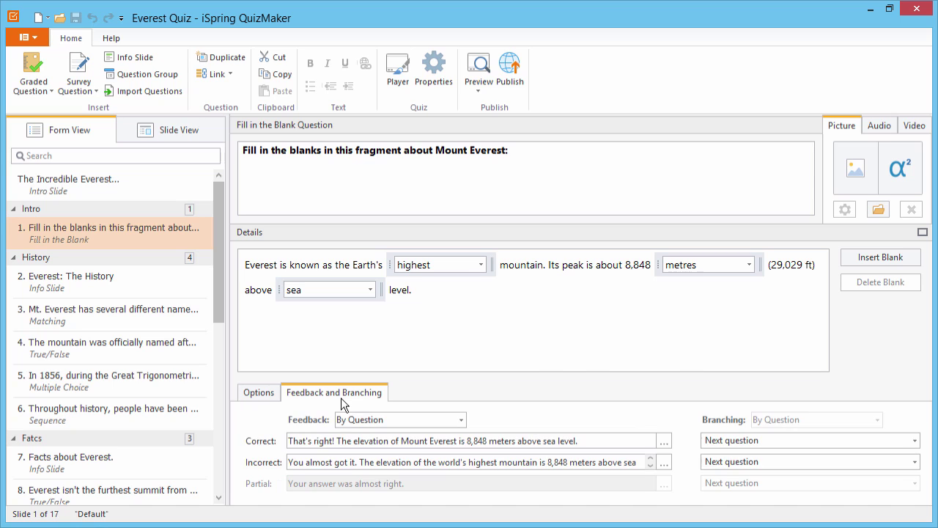
pyautogui.click(603, 442)
pyautogui.click(662, 444)
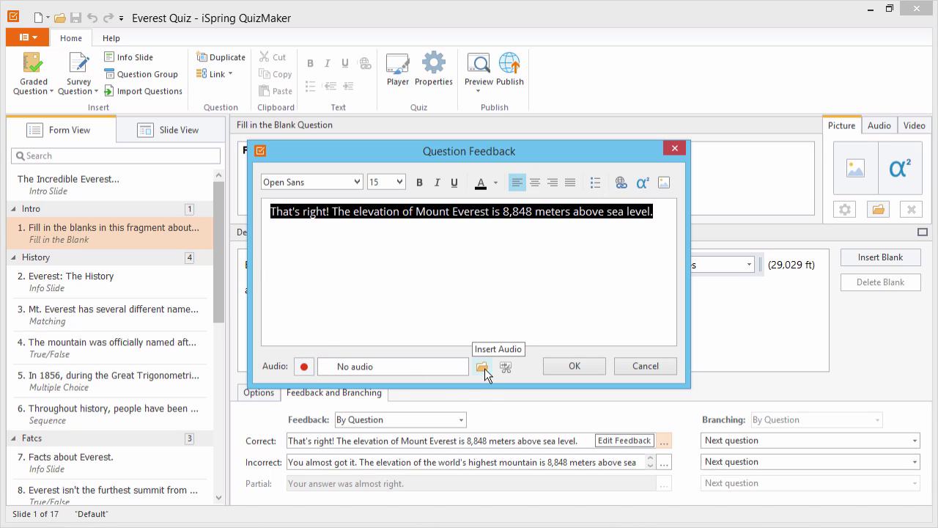
pyautogui.click(575, 365)
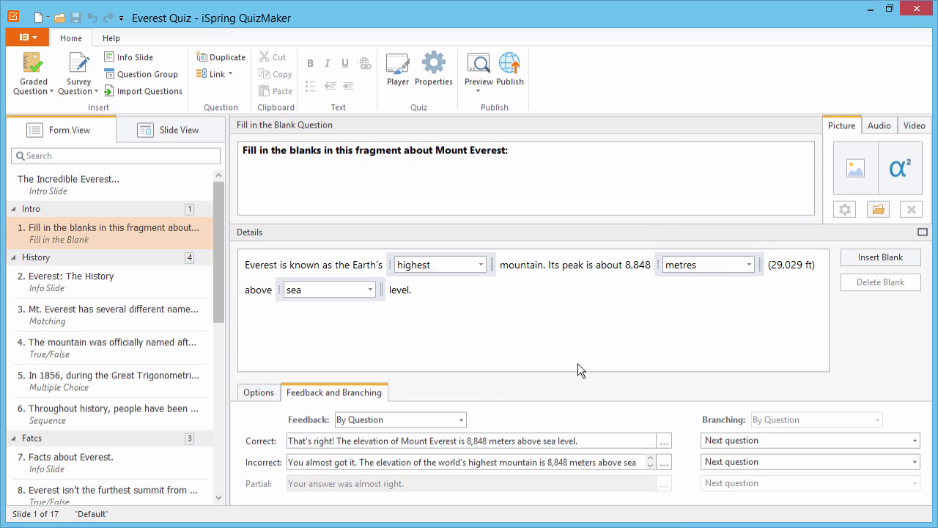
# - Examine the individual answer feedback of question 5 on Everest's official height and its feedback modes, leaving it at By Answer
pyautogui.click(137, 379)
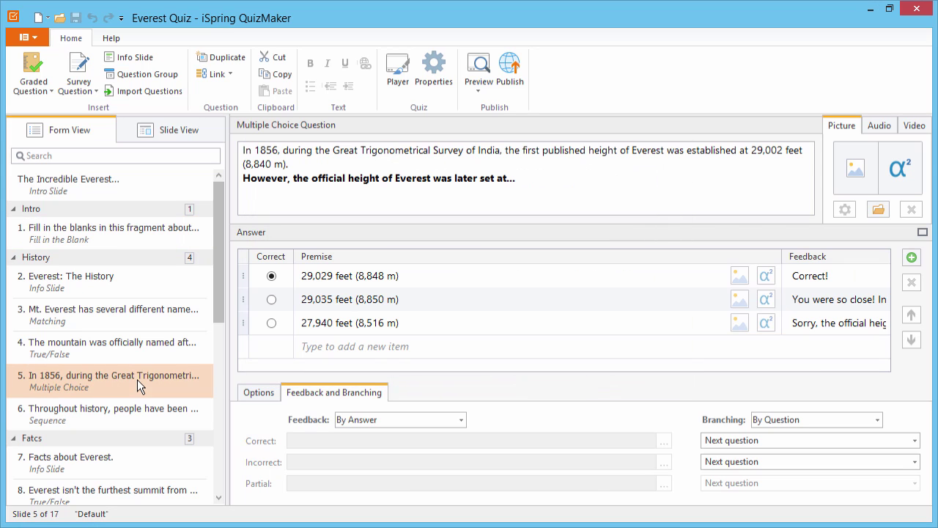
pyautogui.click(843, 277)
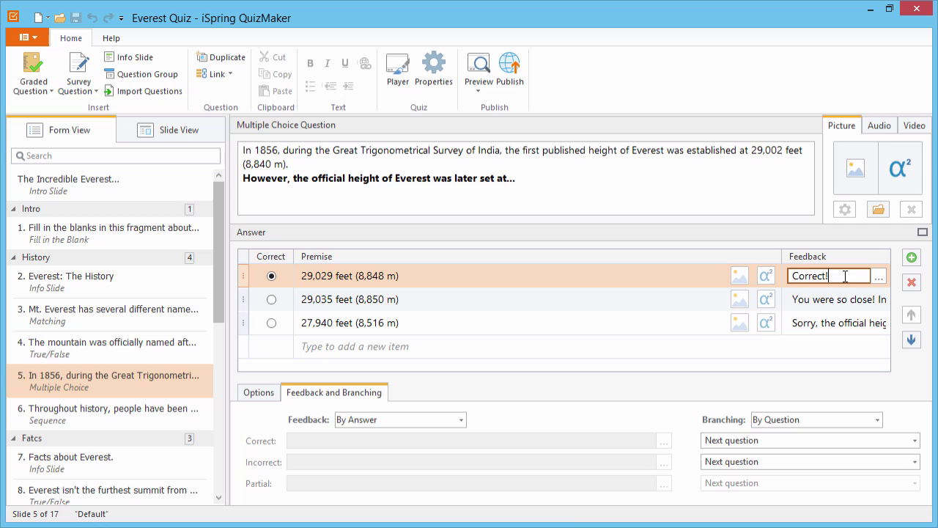
pyautogui.click(812, 299)
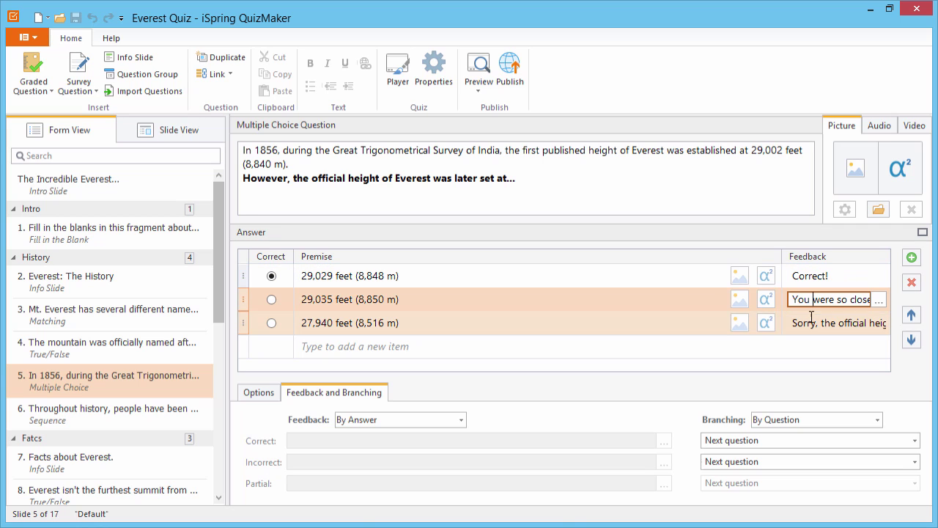
pyautogui.click(814, 323)
pyautogui.click(412, 419)
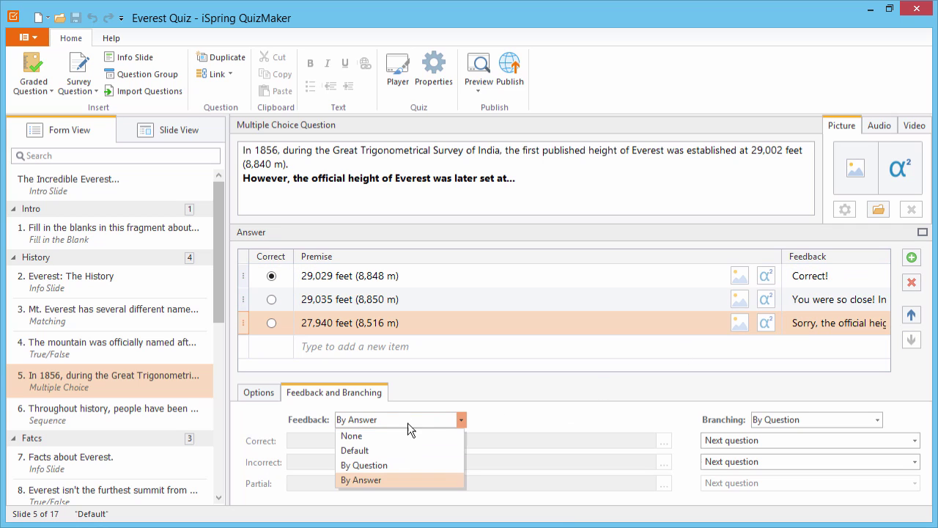
pyautogui.click(396, 480)
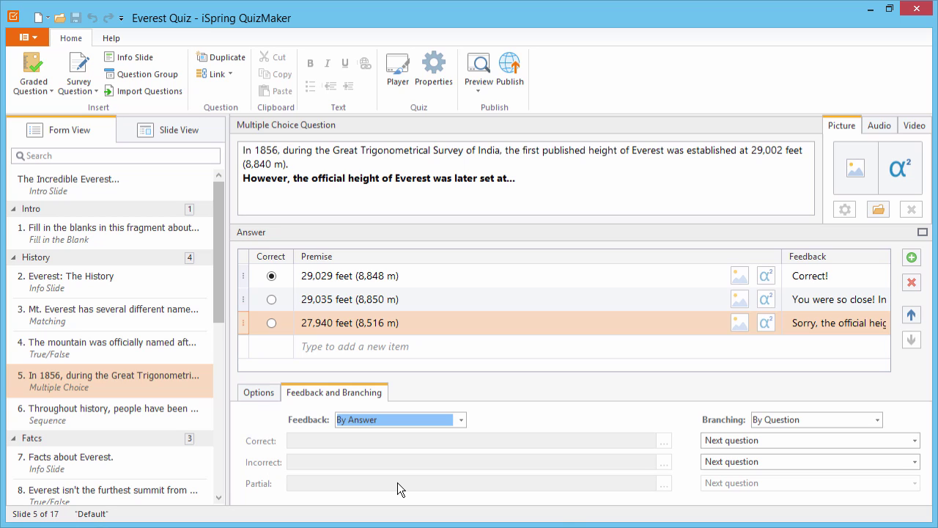
# - Review question 5's branching modes and destinations for a correct answer, plus the audio and video attachment options
pyautogui.click(807, 424)
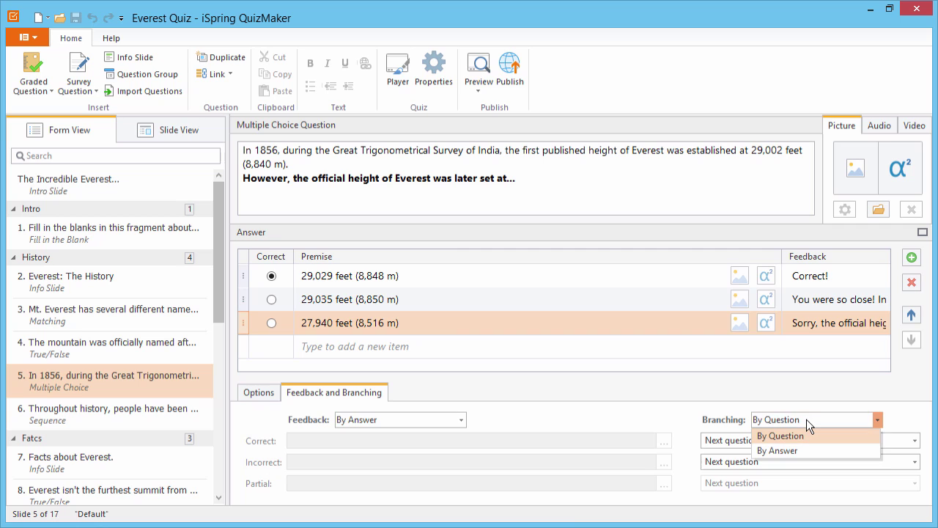
pyautogui.click(807, 419)
pyautogui.click(787, 441)
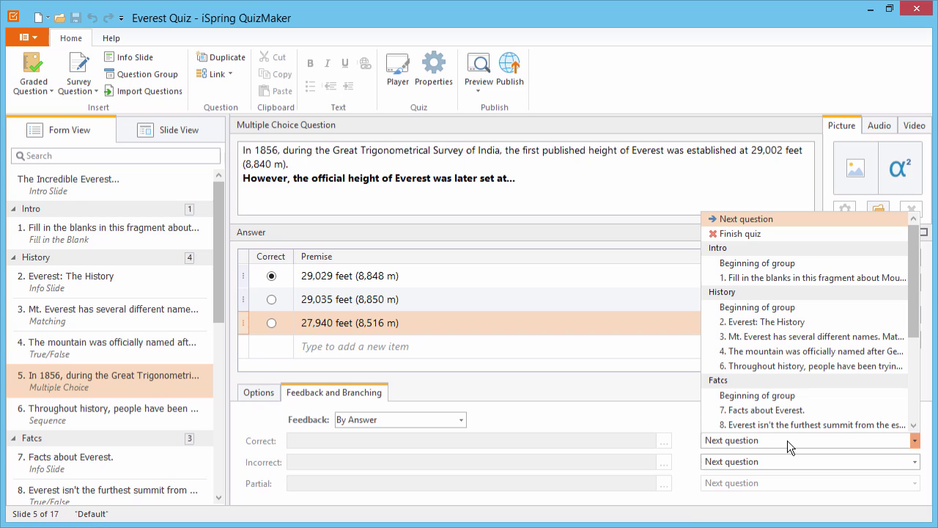
pyautogui.click(787, 441)
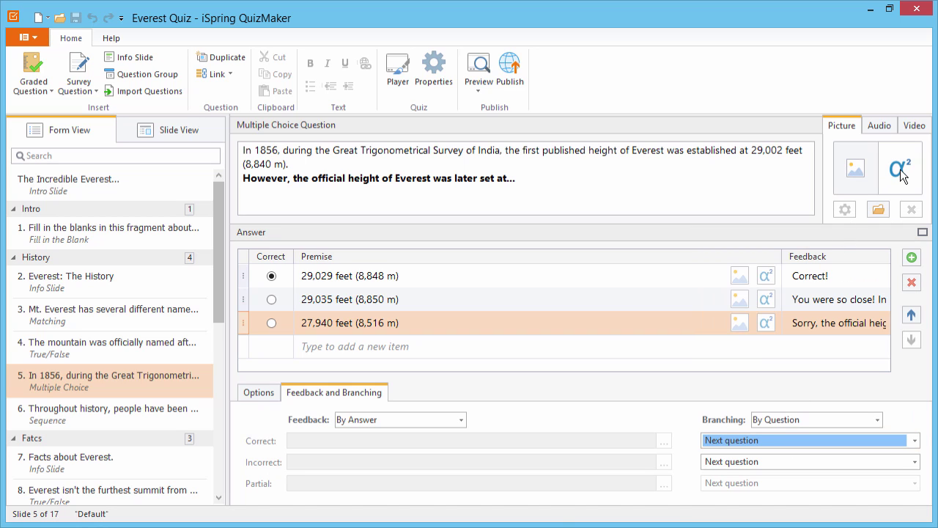
pyautogui.click(880, 127)
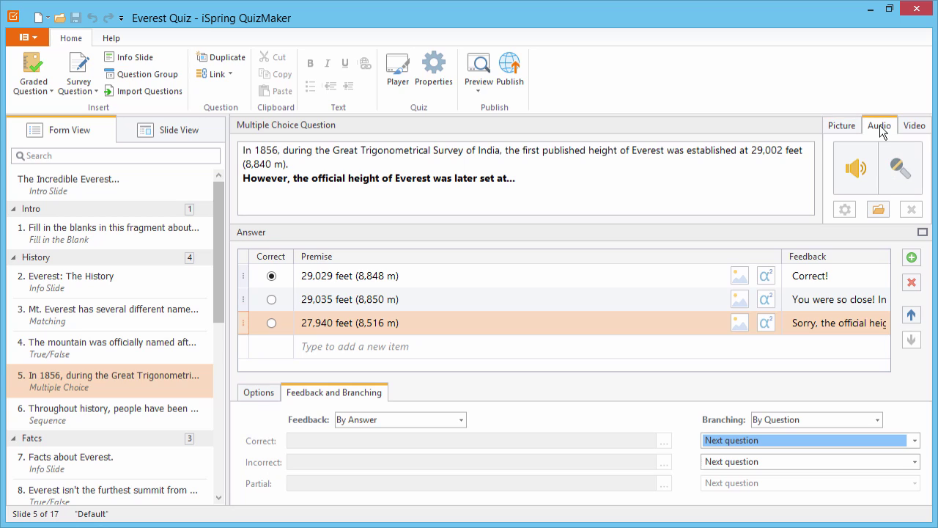
pyautogui.click(918, 128)
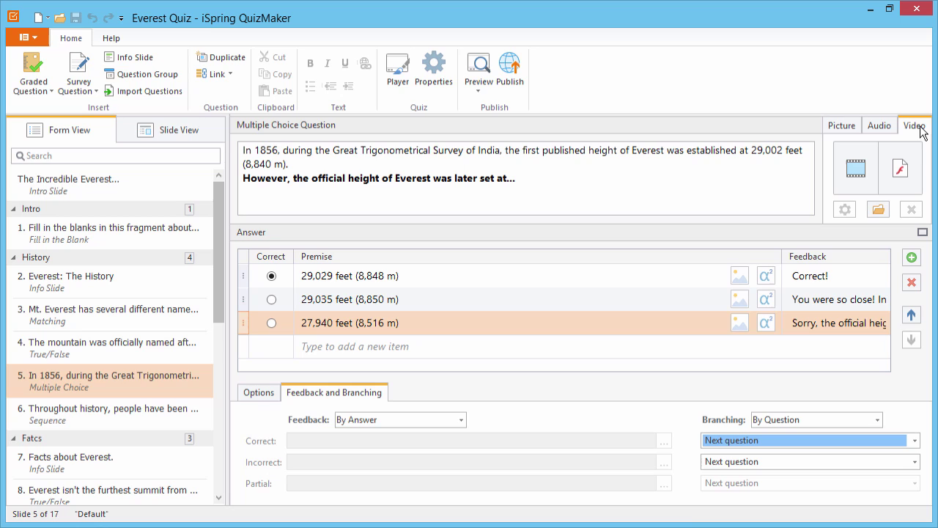
# - Review the publishing settings for the Web, iSpring Cloud, iSpring Learn, LMS and Word destinations
pyautogui.click(511, 87)
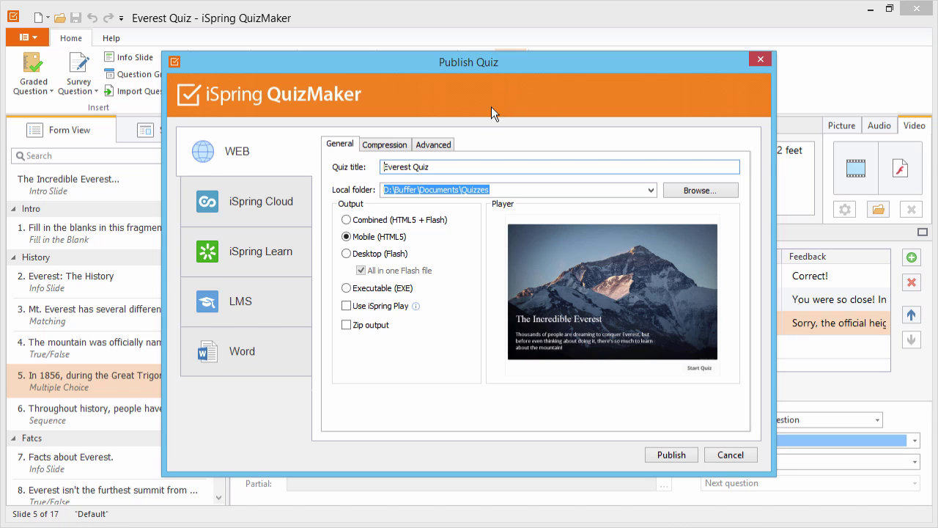
pyautogui.click(262, 217)
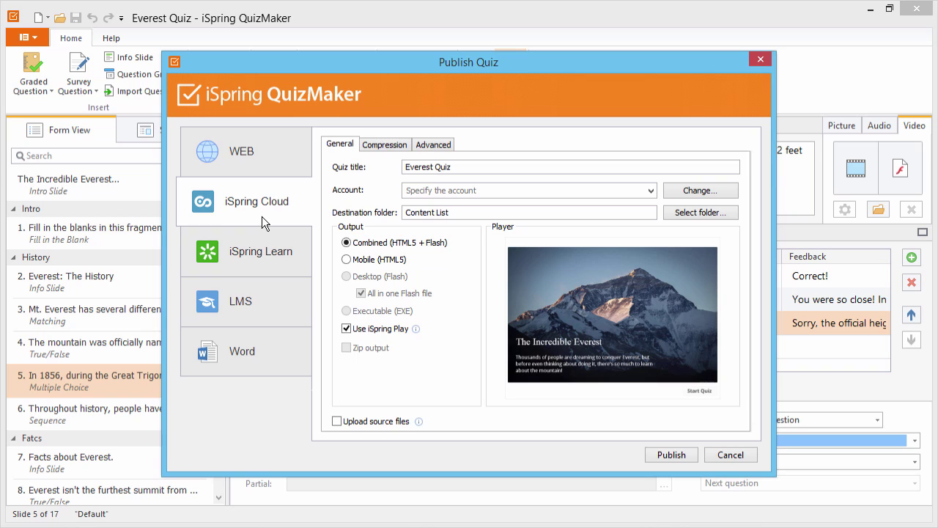
pyautogui.click(263, 266)
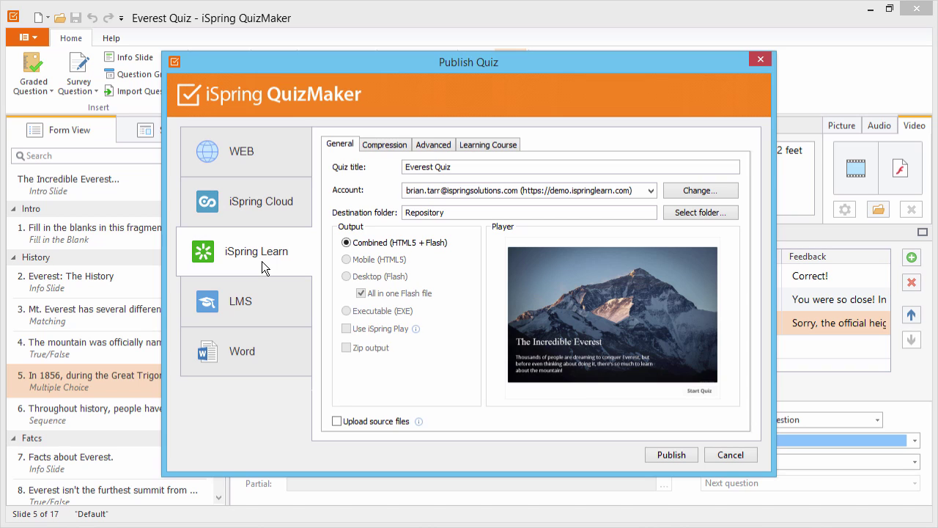
pyautogui.click(264, 306)
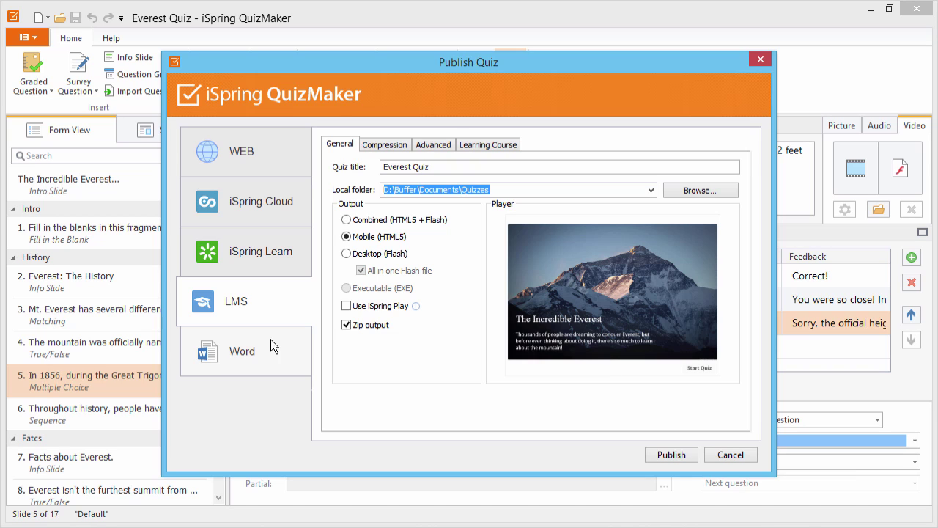
pyautogui.click(268, 357)
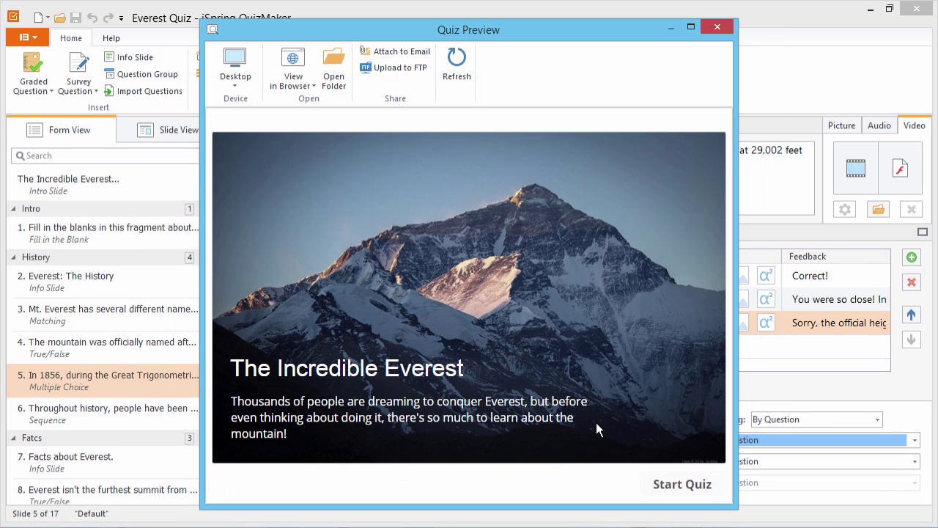
# - Start the quiz in the preview, fill question 1's blanks with "highest", "meters" and "sea", submit the answer and continue
pyautogui.click(675, 487)
pyautogui.click(440, 201)
pyautogui.write('highest')
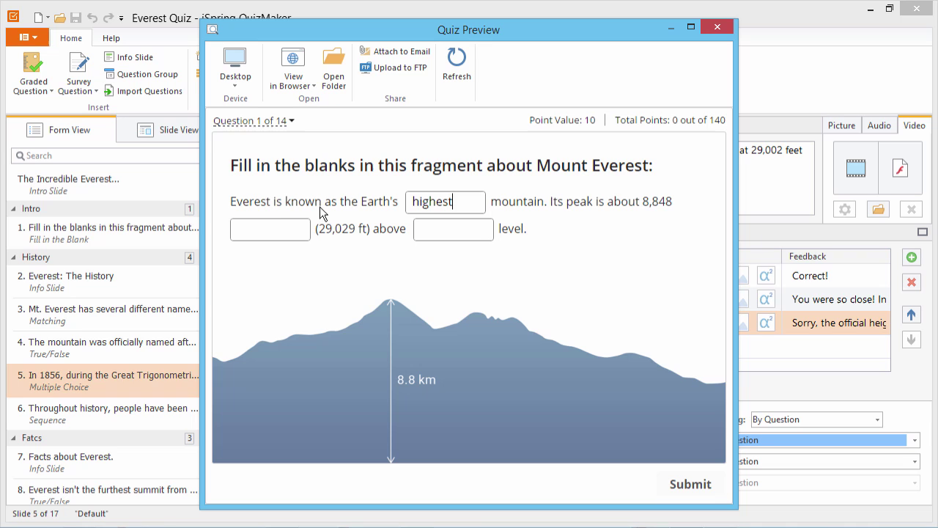
pyautogui.click(278, 229)
pyautogui.write('meters')
pyautogui.click(444, 233)
pyautogui.write('sea')
pyautogui.click(689, 490)
pyautogui.click(685, 483)
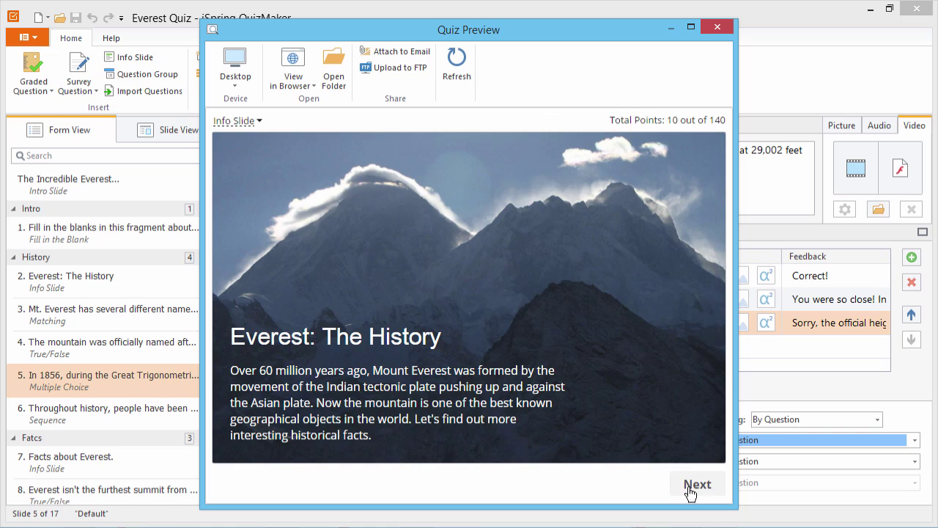
# - Match Chomolungma with the Tibetan meaning, Everest with the British name and Sagarmatha with the Nepalese meaning, and submit the answer
pyautogui.click(690, 487)
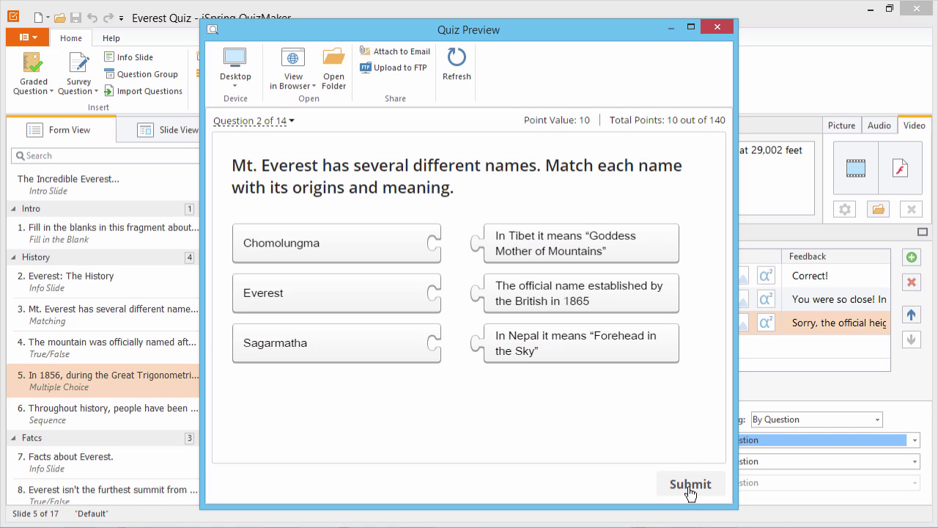
pyautogui.moveTo(360, 243); pyautogui.dragTo(429, 242)
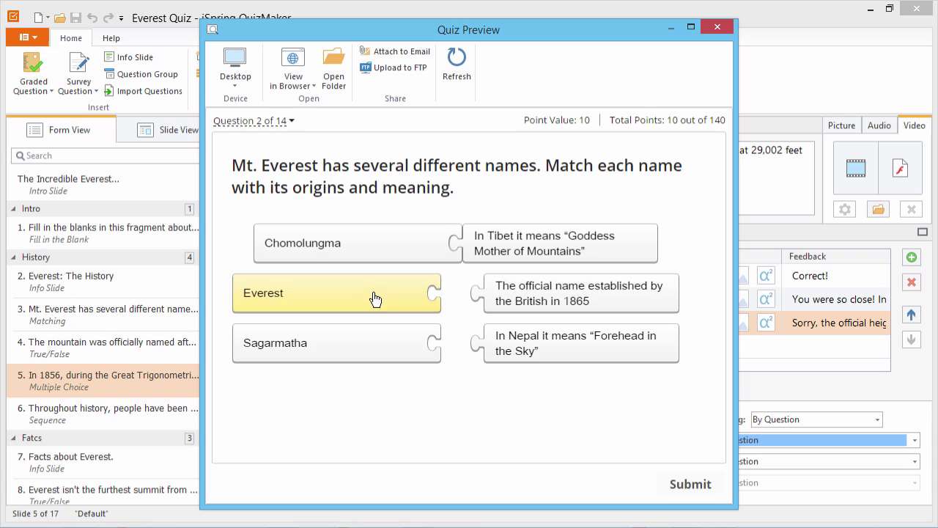
pyautogui.moveTo(374, 299); pyautogui.dragTo(417, 299)
pyautogui.moveTo(377, 356); pyautogui.dragTo(419, 357)
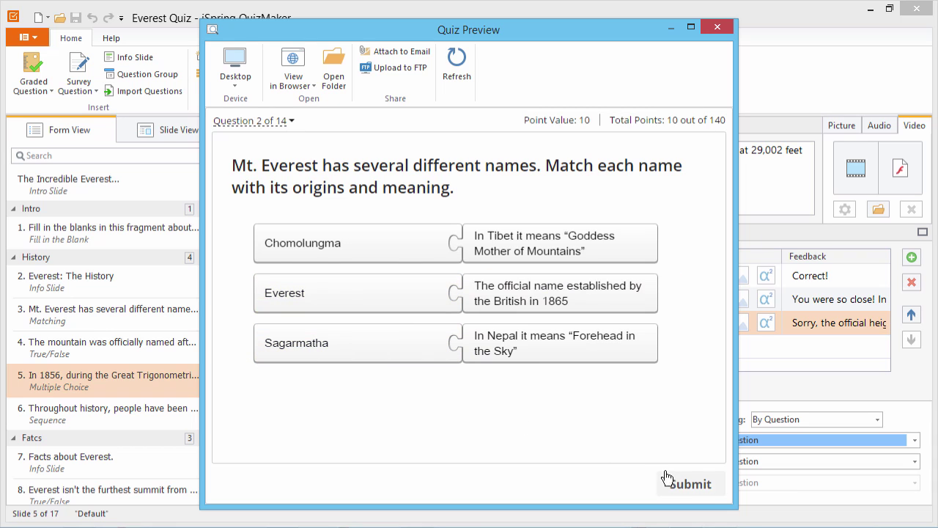
pyautogui.click(685, 491)
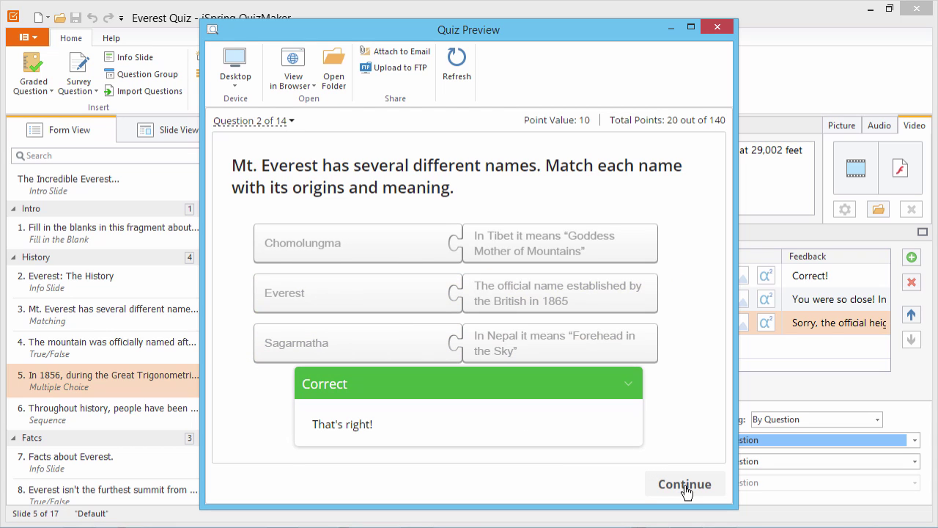